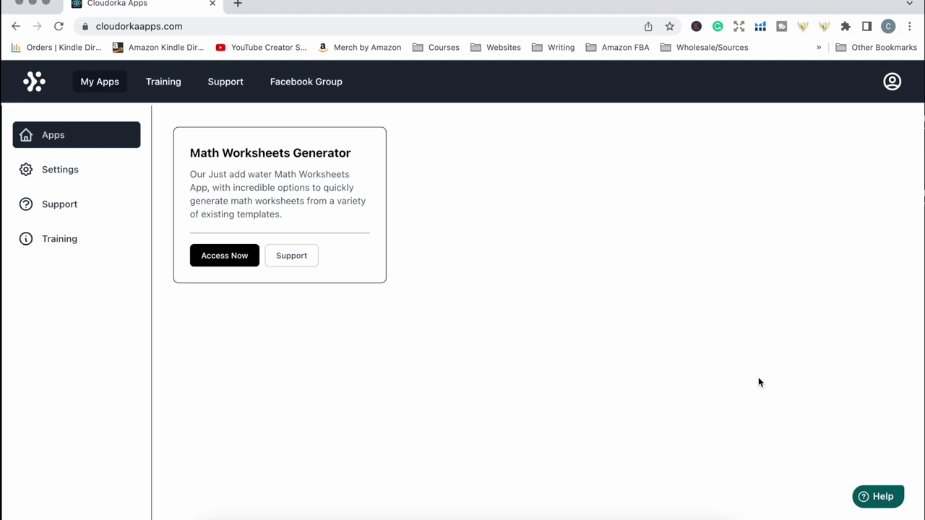
In the ELITE edition of the Math Worksheets Generator, create a collection named Sample Book.
left_click(214, 265)
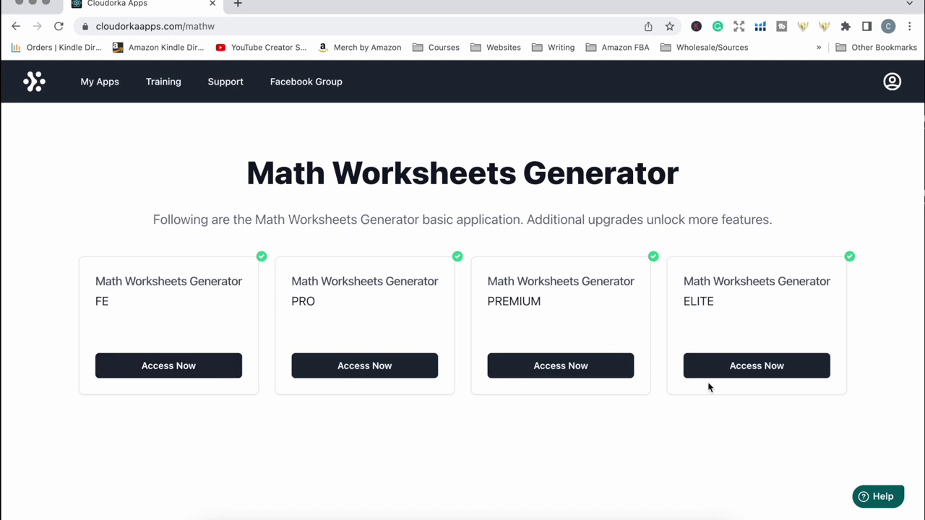
left_click(747, 376)
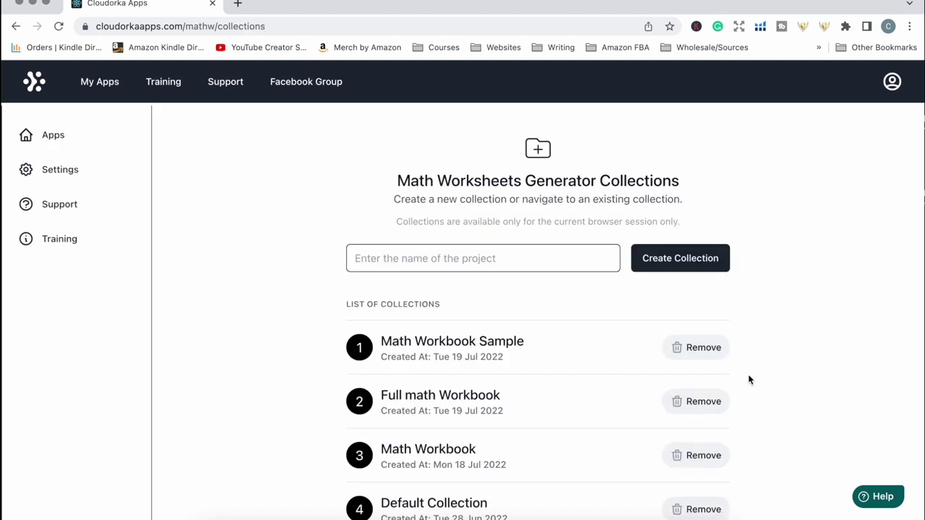
left_click(457, 266)
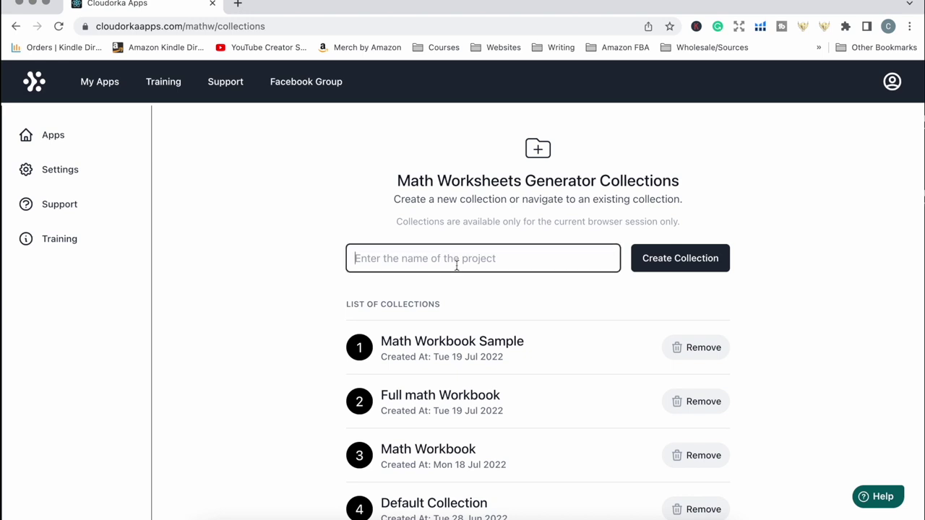
type("Sample ")
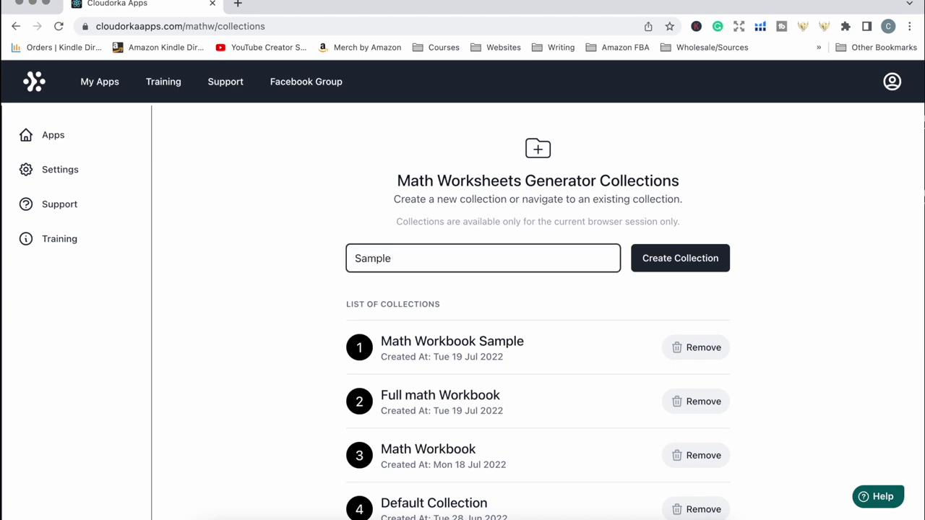
type("Book")
left_click(693, 261)
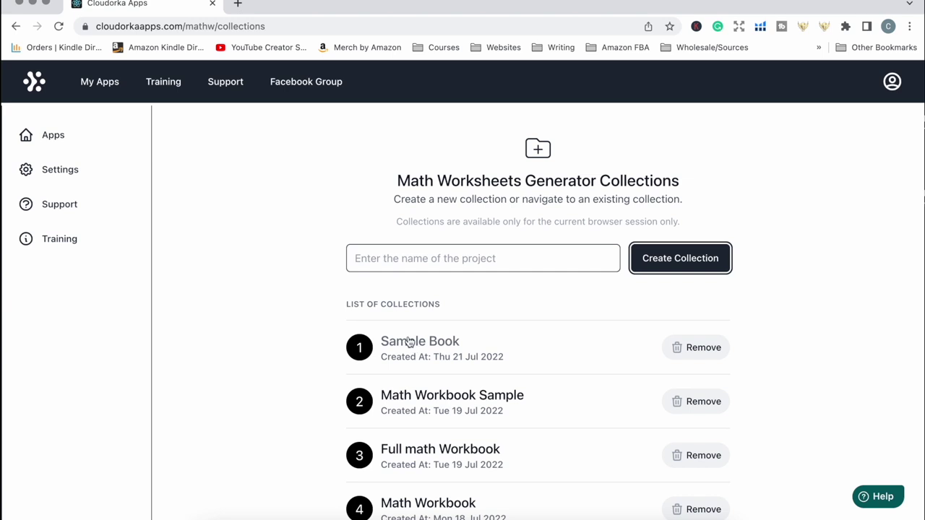
Open the existing Math Workbook collection and return from the Percentage templates to the overview of all template categories.
scroll(409, 341, "down", 1)
left_click(419, 448)
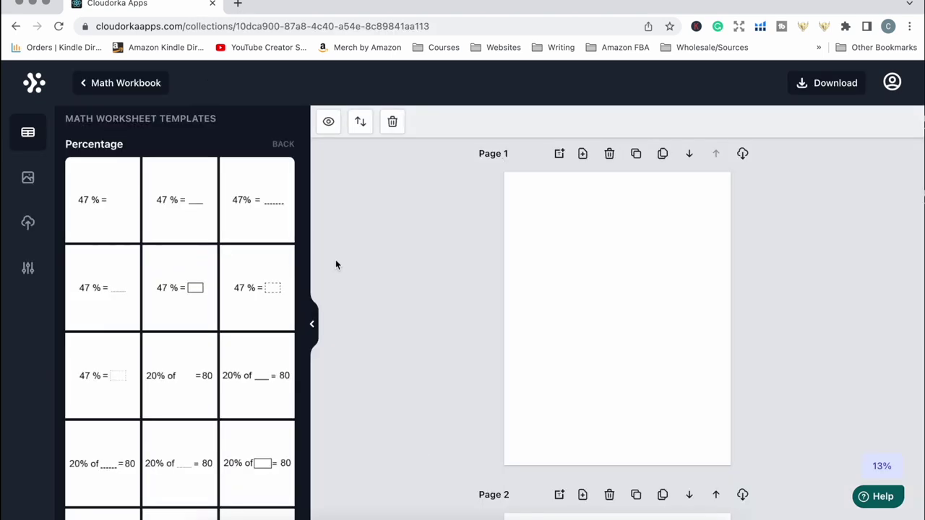
left_click(283, 145)
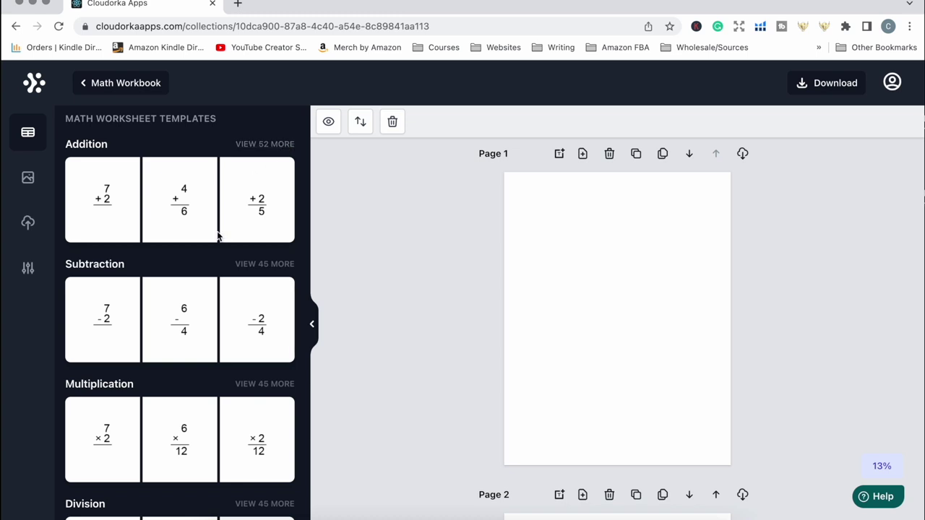
Look through the available worksheet template categories and the full set of Addition templates.
scroll(219, 237, "down", 2)
scroll(217, 236, "down", 3)
scroll(218, 236, "down", 1)
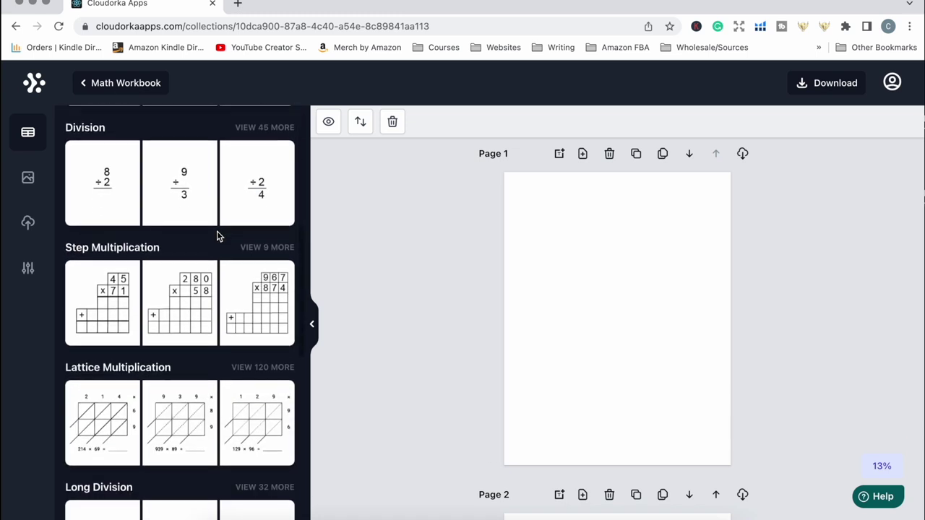
scroll(217, 232, "down", 2)
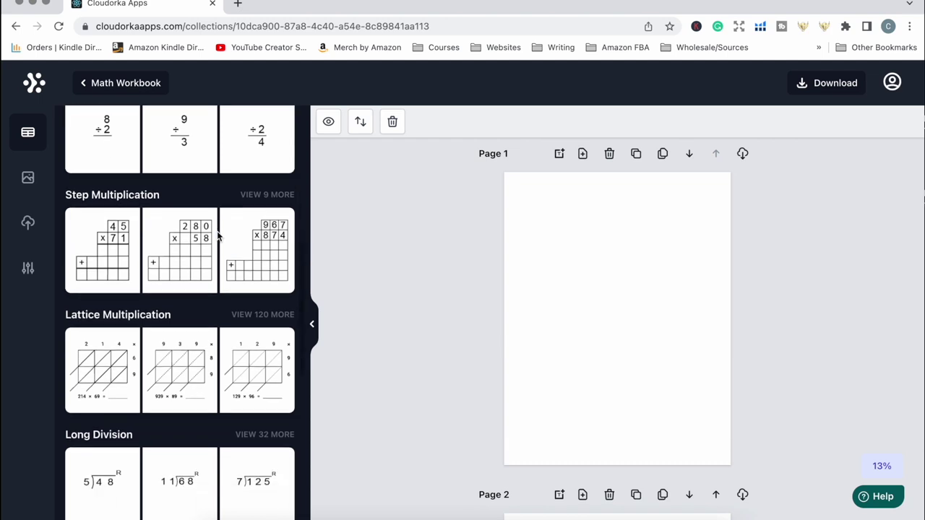
scroll(217, 232, "down", 1)
scroll(218, 237, "down", 3)
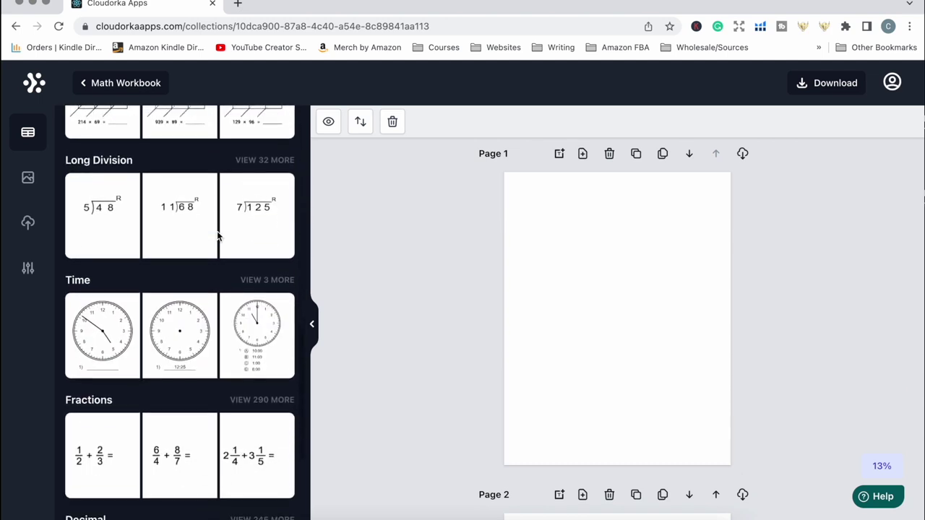
scroll(218, 236, "down", 2)
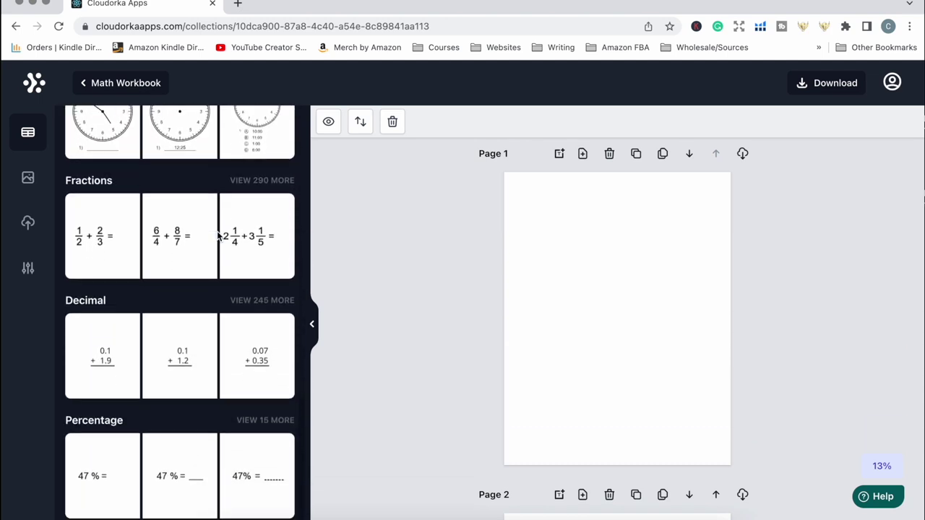
scroll(218, 237, "up", 15)
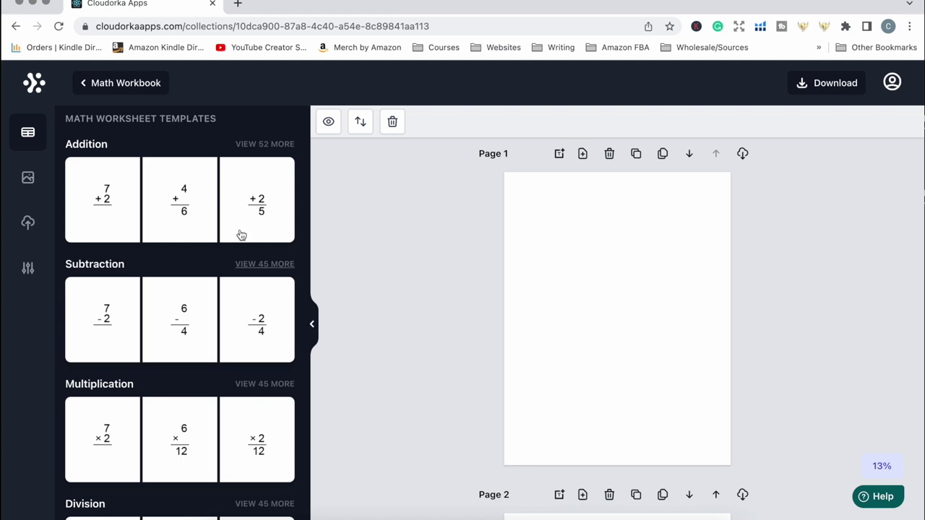
left_click(243, 144)
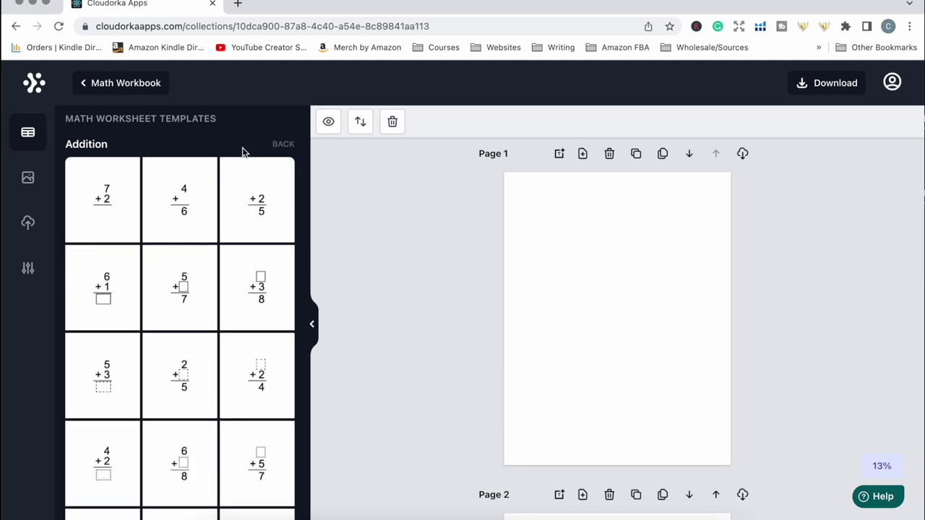
scroll(282, 434, "down", 10)
scroll(282, 427, "down", 10)
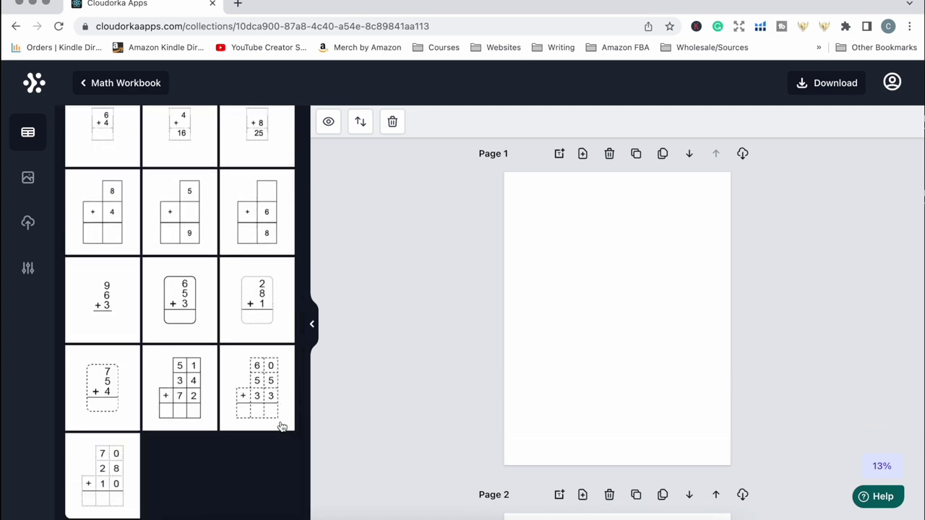
scroll(244, 352, "up", 20)
From the full set of Multiplication templates, add the first vertical problem layout to page 1.
left_click(284, 148)
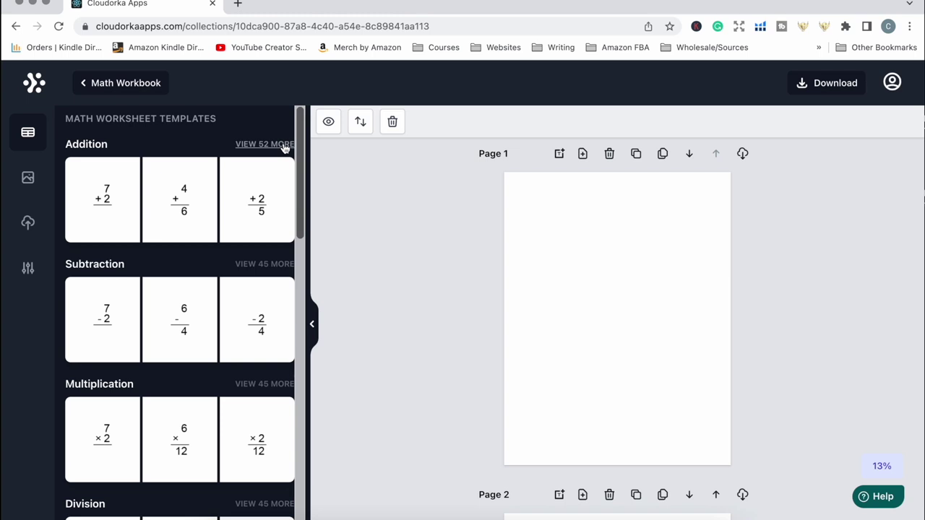
left_click(259, 384)
left_click(85, 207)
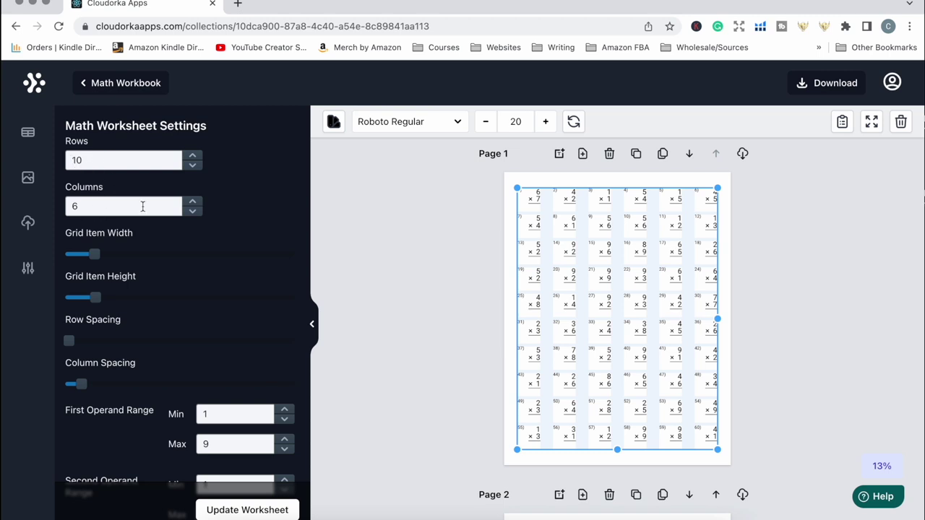
Set the multiplication worksheet to 5 rows and update it.
left_click(87, 159)
key("BackSpace")
key("BackSpace")
type("0")
key("BackSpace")
type("5")
left_click(246, 510)
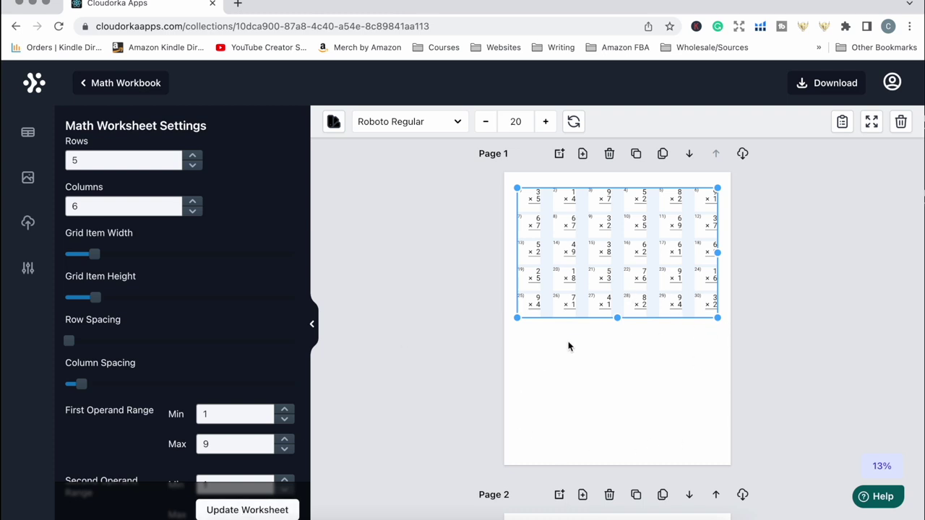
Set the multiplication worksheet to 10 rows and update it.
left_click(81, 159)
key("BackSpace")
type("10")
left_click(241, 507)
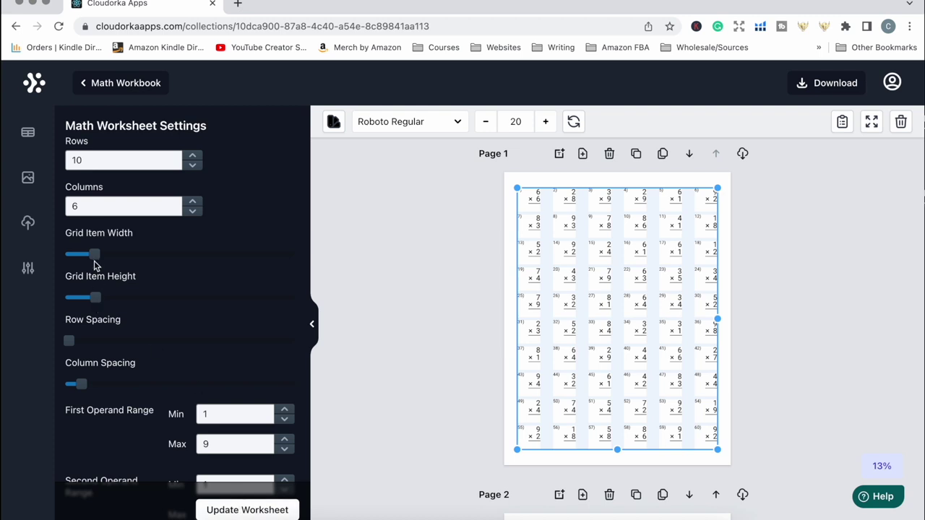
Set the first operand range to minimum 0 and maximum 1, randomize the operands, and regenerate the multiplication worksheet.
mouse_move(94, 254)
left_mouse_down()
mouse_move(106, 254)
mouse_move(94, 254)
left_mouse_up()
scroll(65, 243, "down", 2)
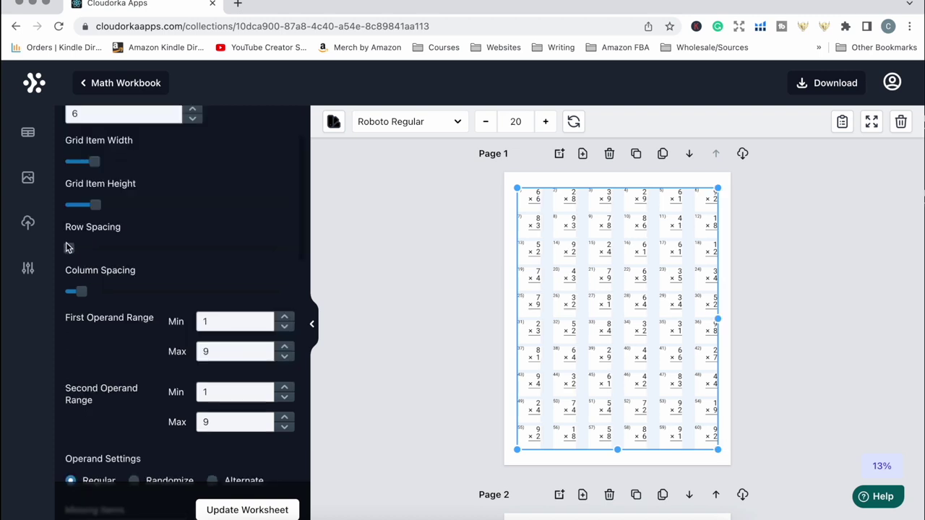
scroll(100, 229, "down", 1)
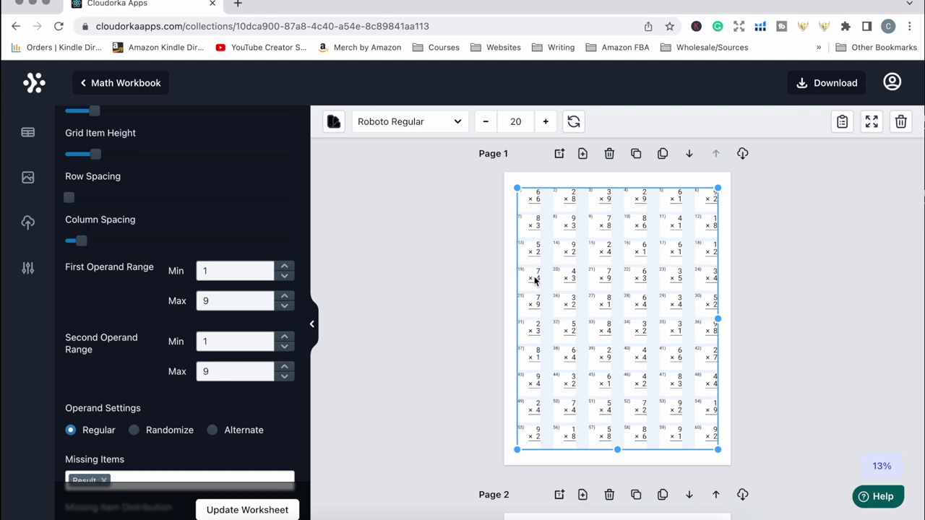
scroll(253, 266, "down", 2)
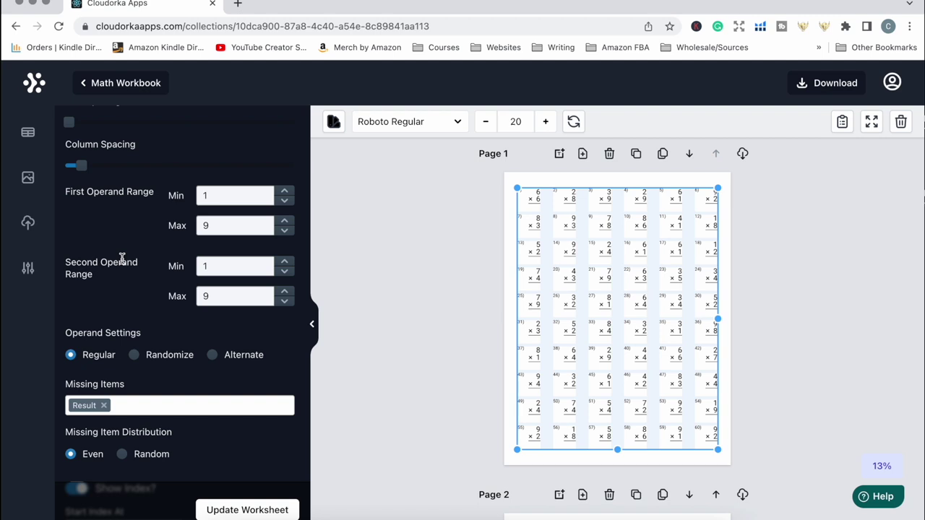
left_click(224, 202)
key("BackSpace")
type("0")
left_click(239, 227)
key("BackSpace")
type("1")
left_click(134, 356)
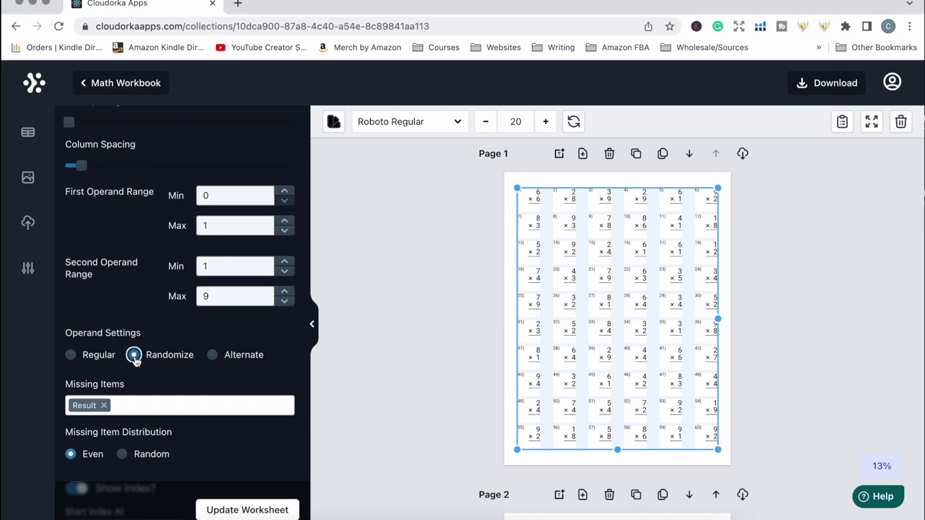
left_click(240, 510)
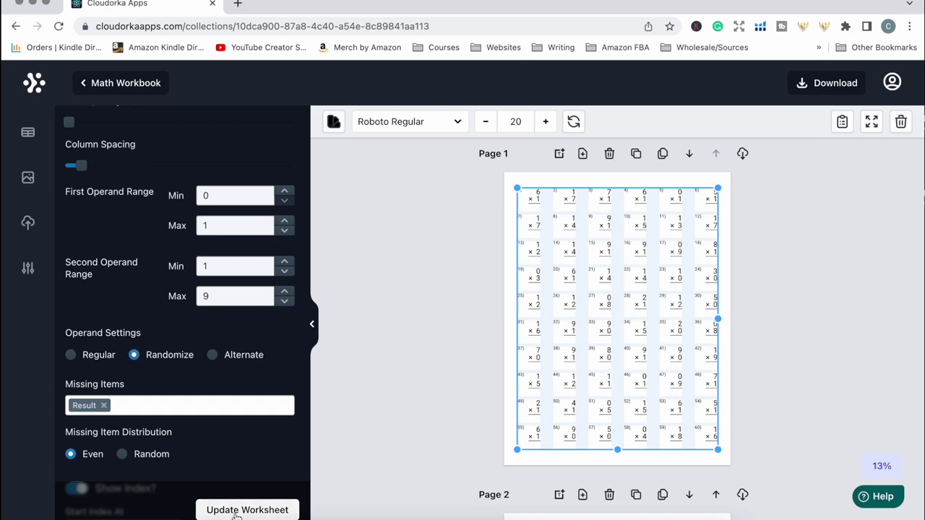
left_click(236, 511)
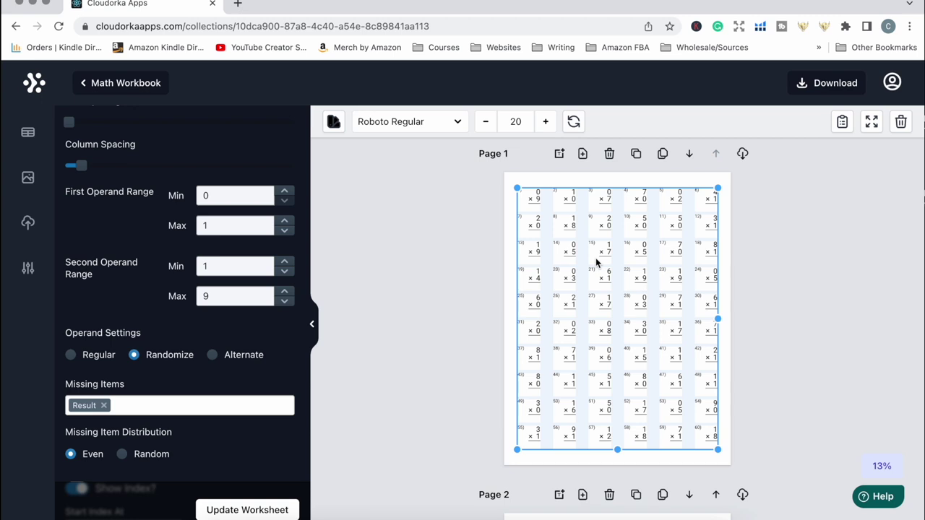
Set the first operand range to minimum 1 and maximum 2, and update the worksheet.
left_click(235, 196)
key("Up")
left_click(234, 225)
key("Up")
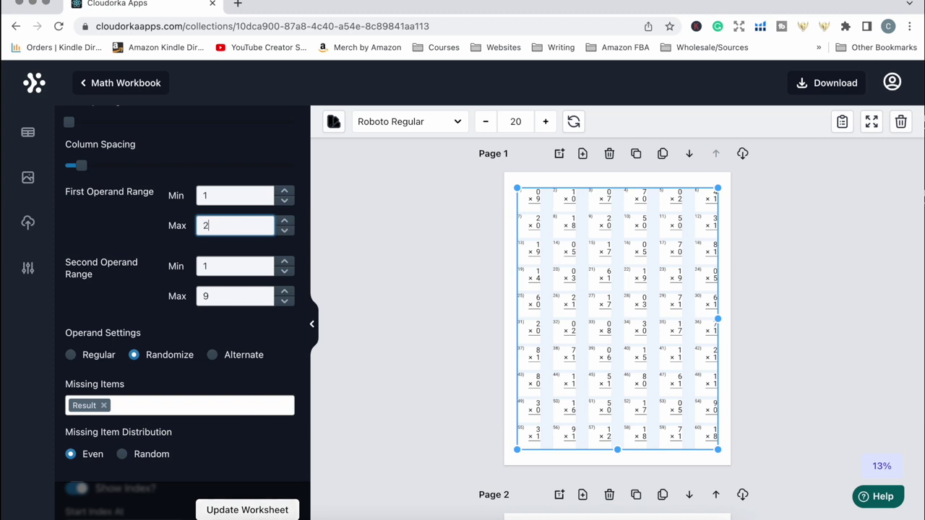
left_click(244, 512)
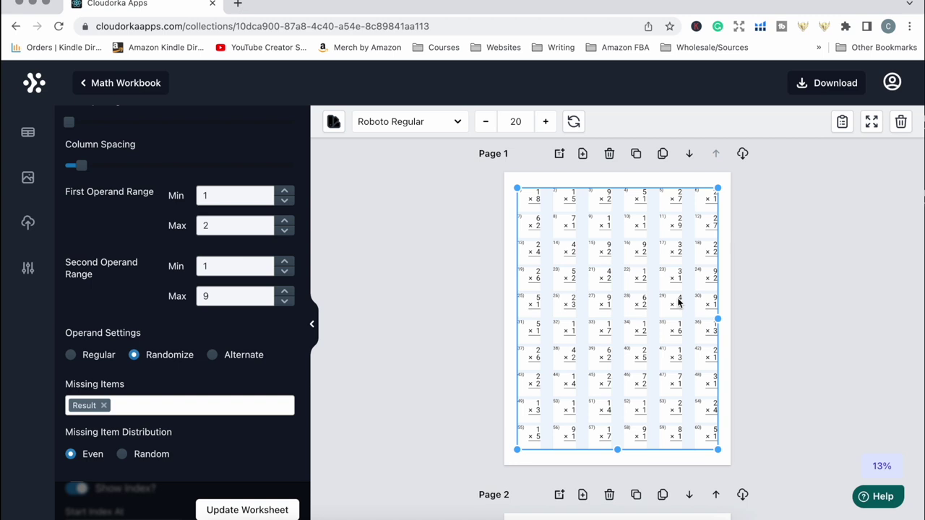
Show the solutions on the multiplication worksheet and hide them again, updating the worksheet each time.
scroll(174, 196, "down", 5)
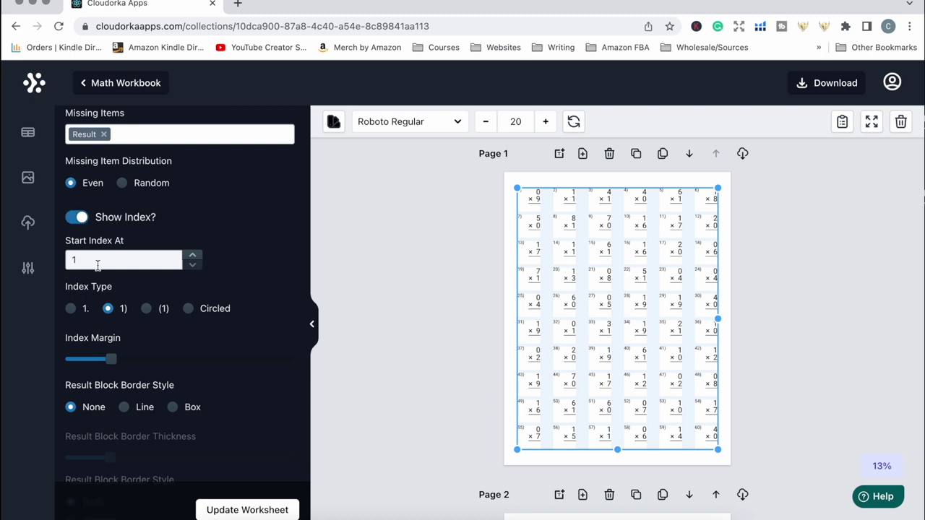
scroll(145, 398, "down", 3)
scroll(144, 398, "down", 1)
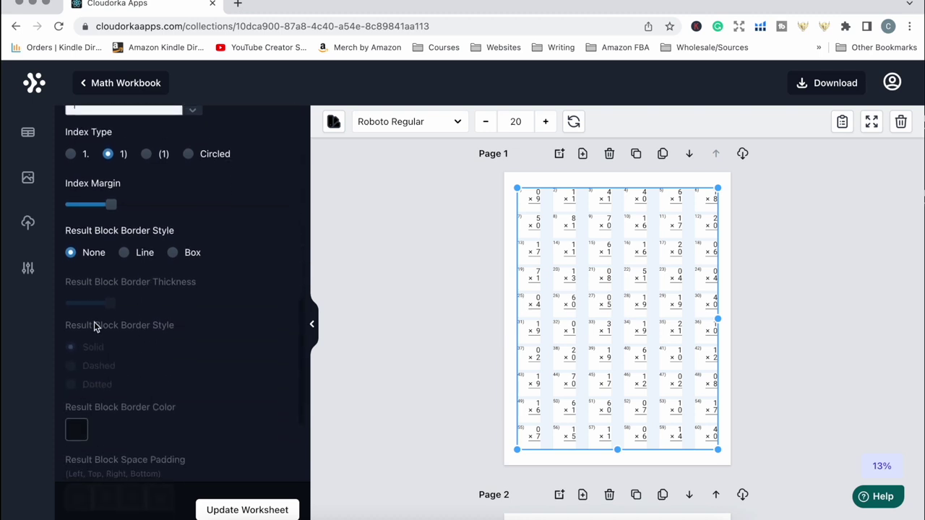
scroll(133, 361, "down", 4)
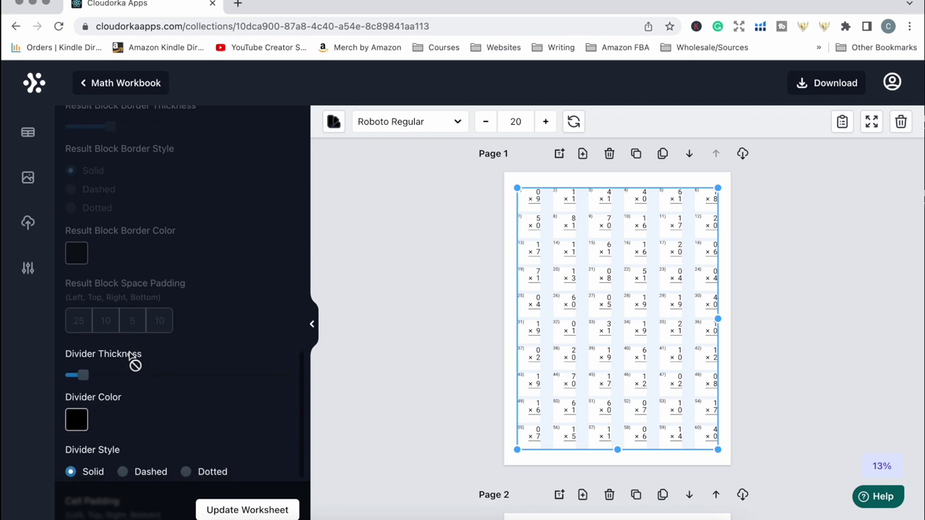
scroll(132, 358, "down", 2)
scroll(130, 356, "down", 2)
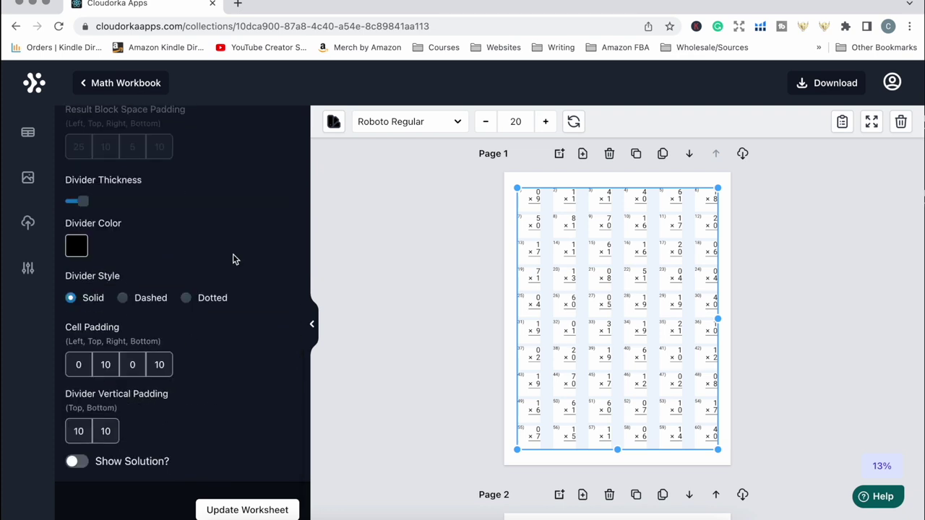
left_click(78, 462)
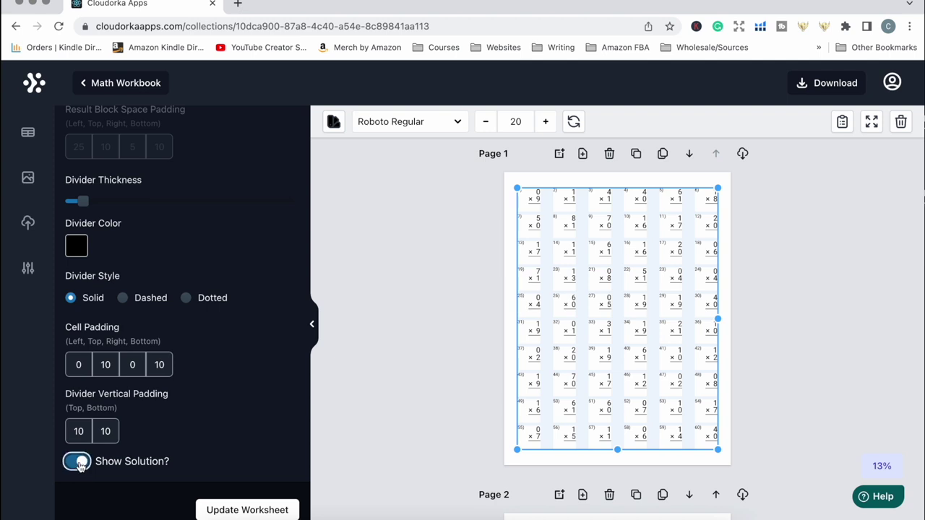
left_click(227, 509)
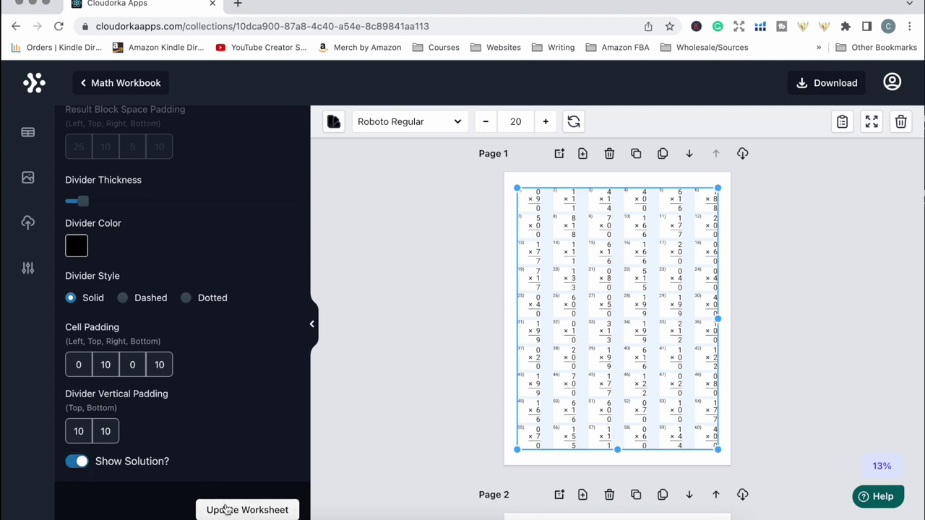
left_click(75, 462)
left_click(240, 512)
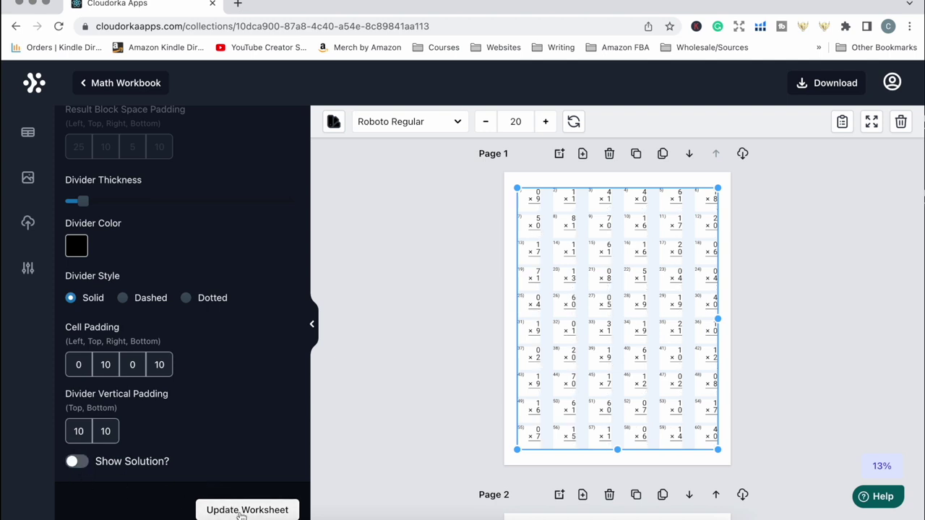
Shrink the multiplication grid slightly from its upper corner and centre it horizontally on page 1, leaving space above it.
scroll(186, 238, "up", 10)
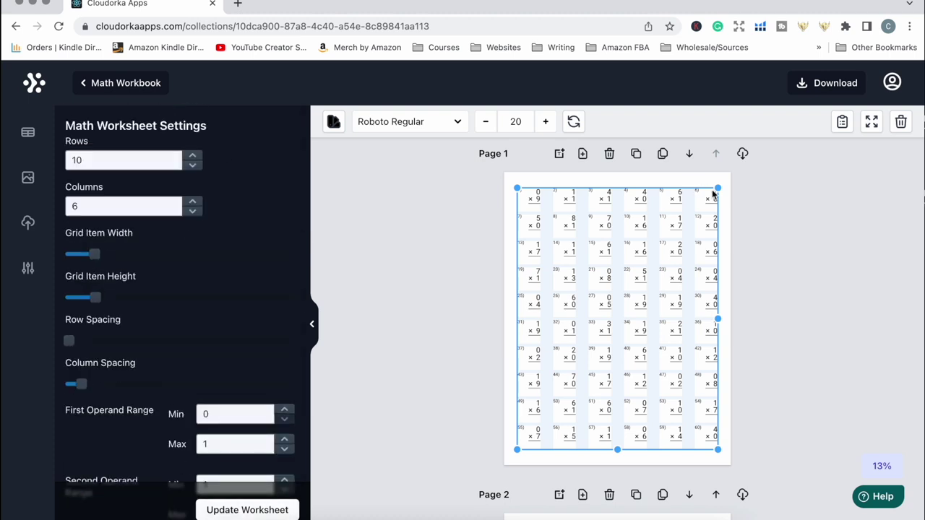
left_click_drag(717, 189, 701, 209)
left_click_drag(626, 303, 635, 304)
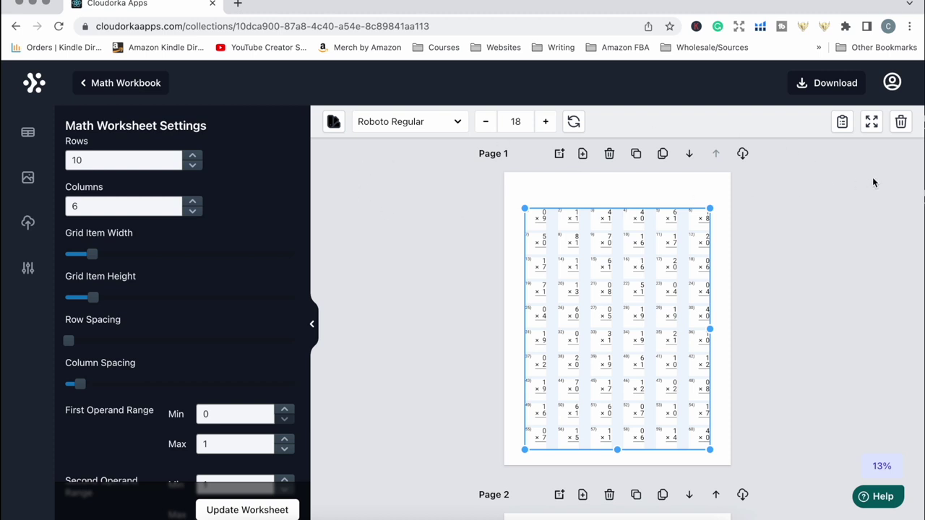
left_click(873, 122)
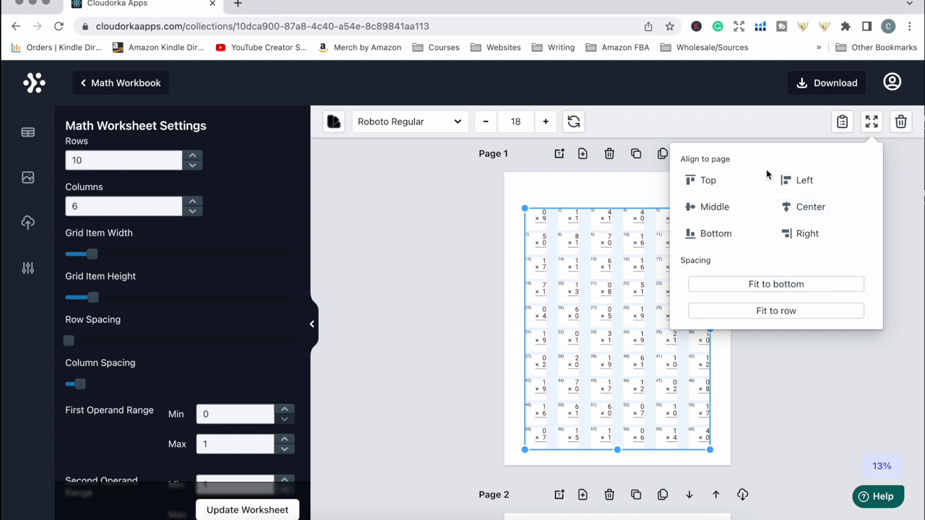
left_click(783, 385)
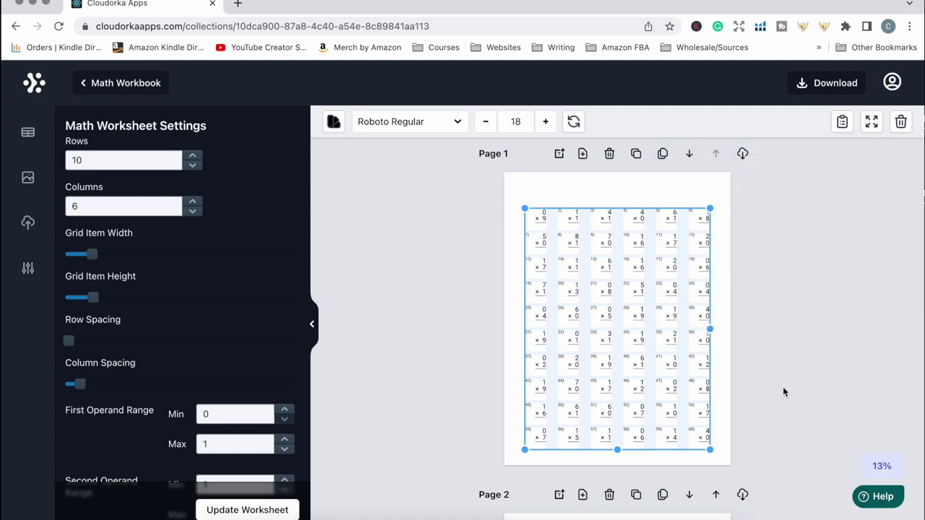
left_click_drag(659, 330, 658, 330)
left_click(384, 266)
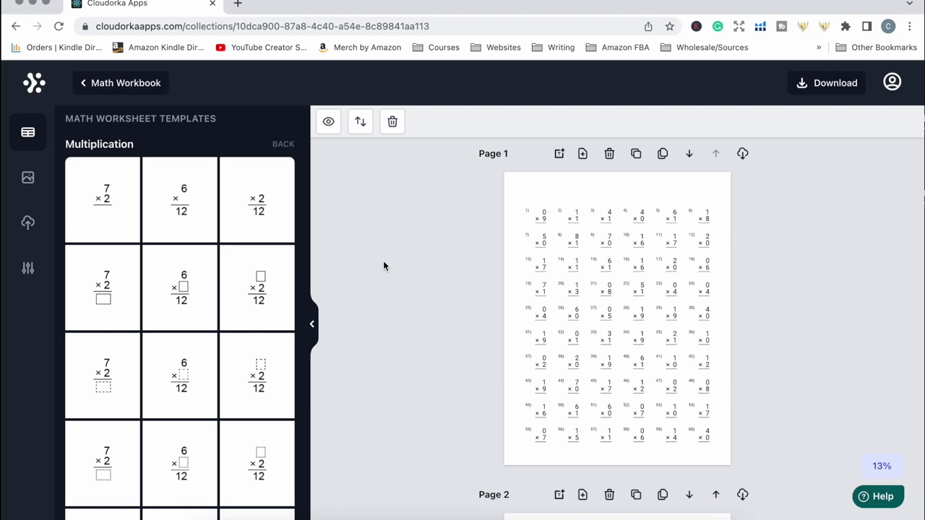
left_click(666, 270)
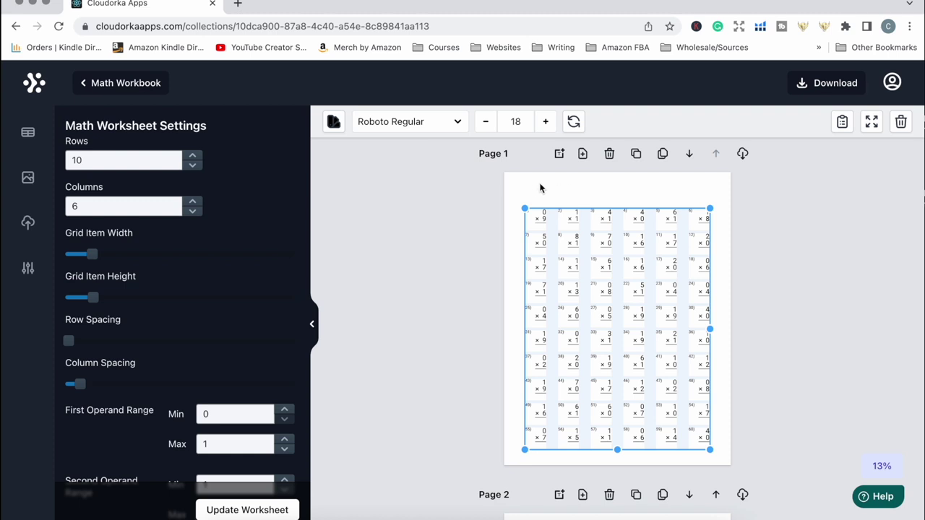
left_click(535, 189)
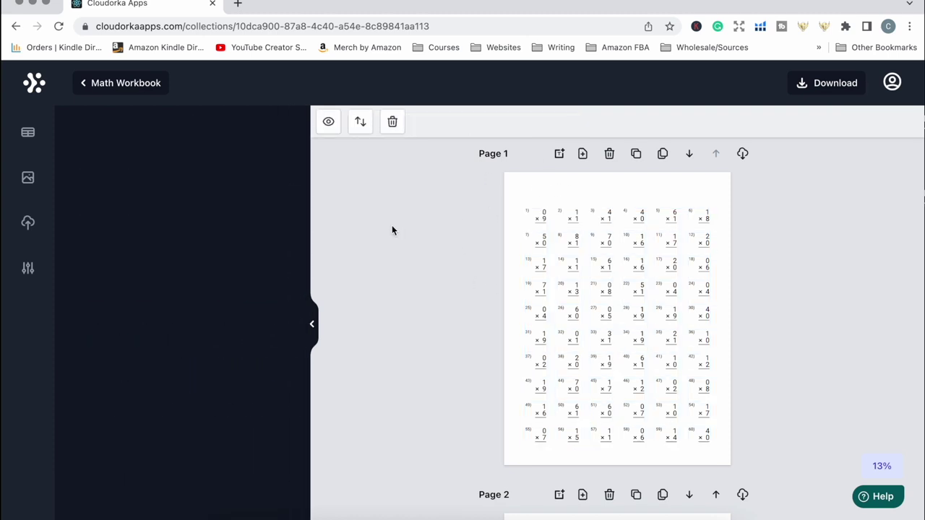
Generate the solutions preview, examine the listed answers by page and item, and return to the Math Workbook.
left_click(328, 123)
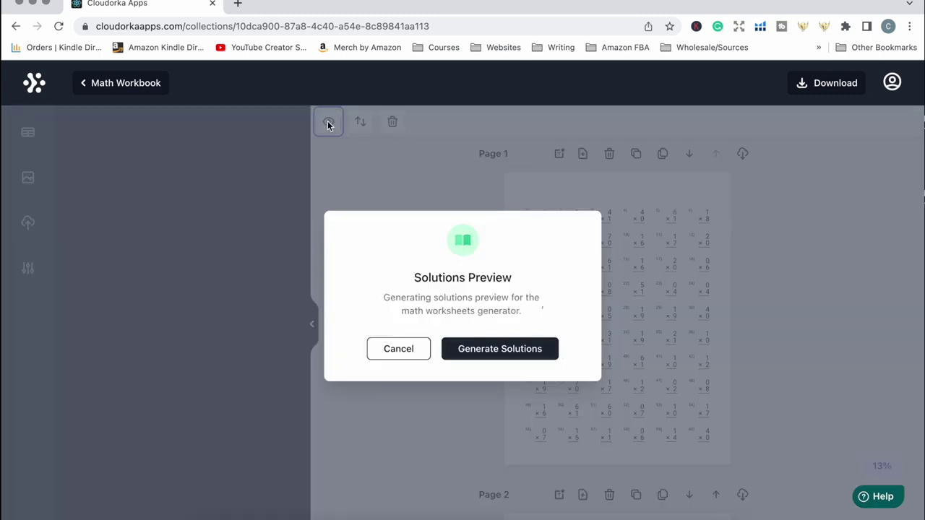
left_click(522, 354)
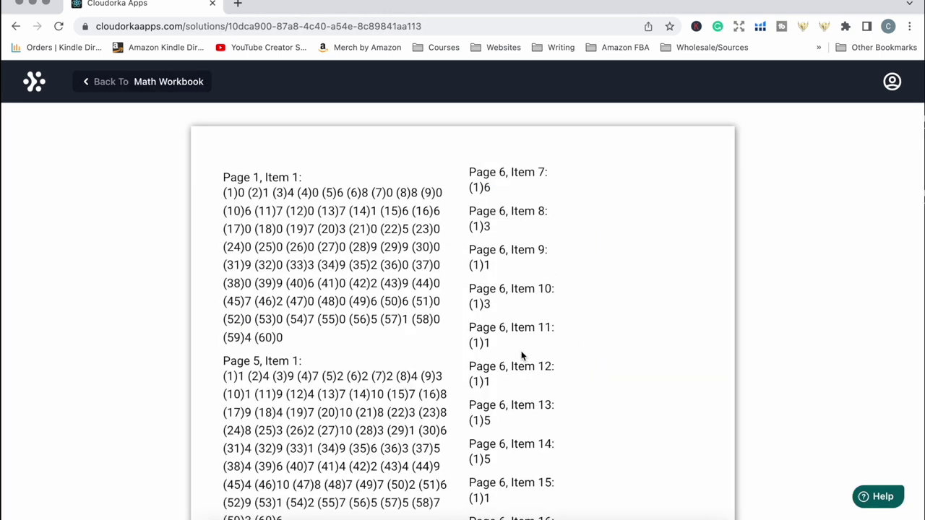
scroll(352, 351, "down", 5)
scroll(352, 350, "up", 5)
left_click(113, 83)
Check the solutions page at the end of the workbook and open the download format options.
scroll(398, 433, "down", 20)
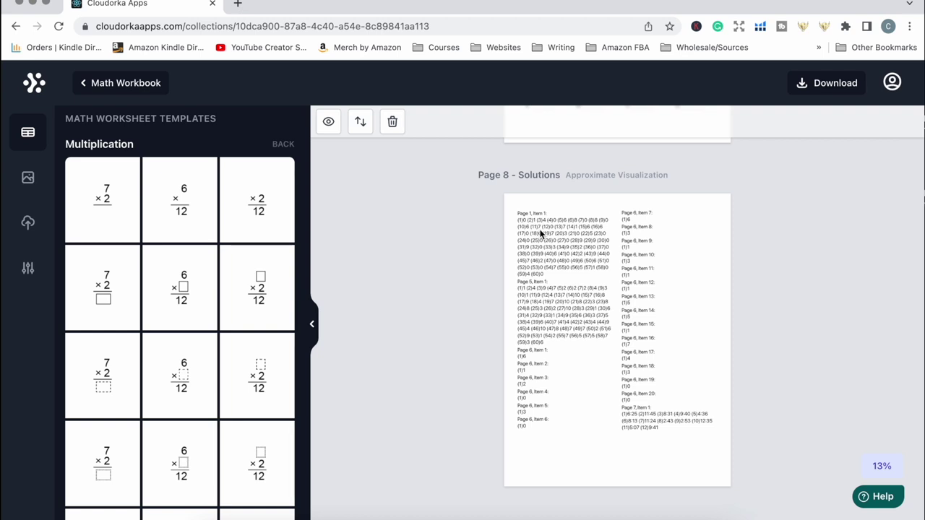
scroll(864, 305, "up", 20)
left_click(833, 84)
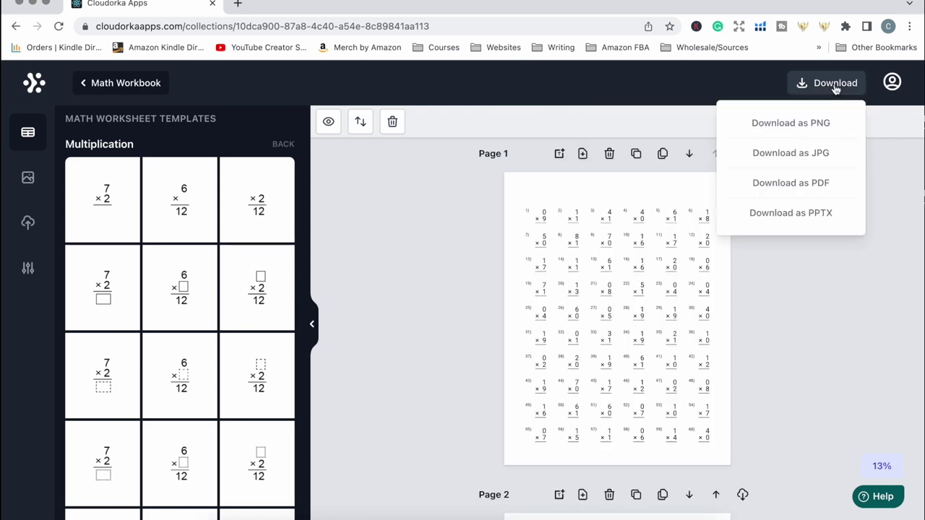
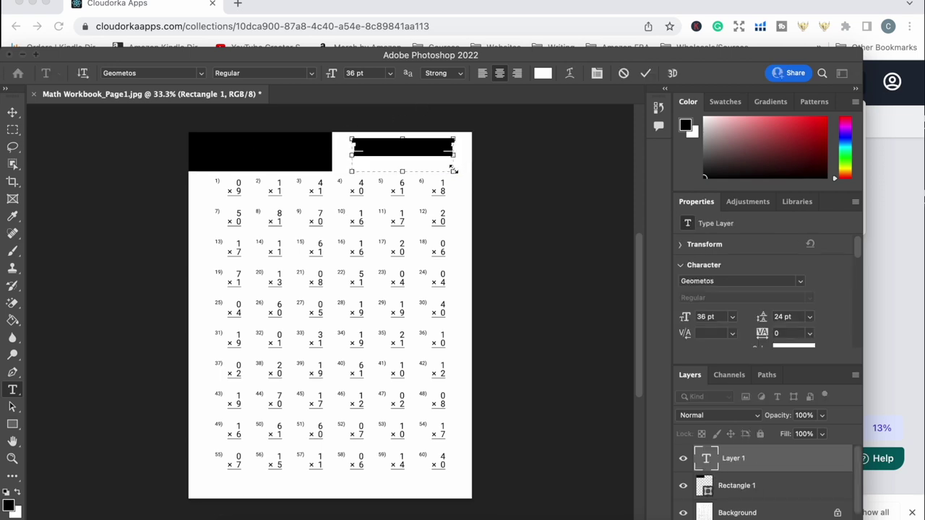
In Photoshop, set the header text to 72 pt, place it over the black banner, and enter "Day 1", "MULTIPLICATION", "0 & 1" on separate lines.
left_click(390, 73)
left_click(372, 282)
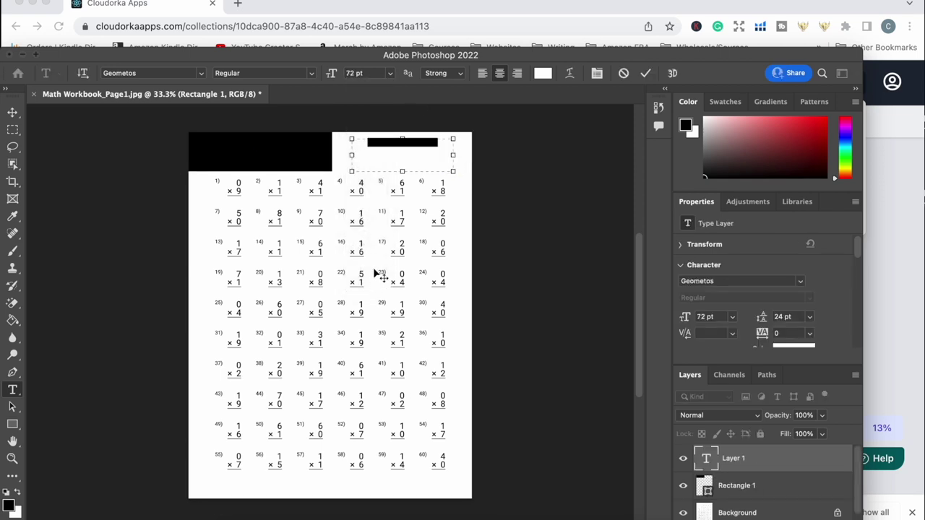
left_click_drag(349, 177, 232, 178)
type("Day 1")
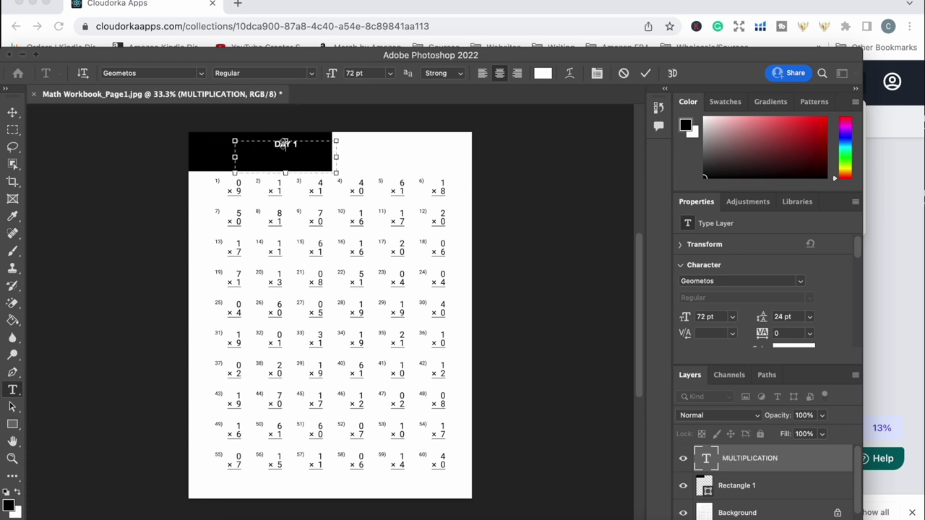
key("Return")
type("MULTIPLICATION 0 &1")
key("BackSpace")
type("1")
Draw an outlined ellipse about 302 by 287 px near the page's upper-right corner, in the blank header space.
left_click(13, 424)
right_click(12, 425)
left_click(58, 436)
left_click_drag(411, 144, 442, 169)
Create a text box inside the outlined circle, clear its placeholder text, and choose a different text colour.
key("t")
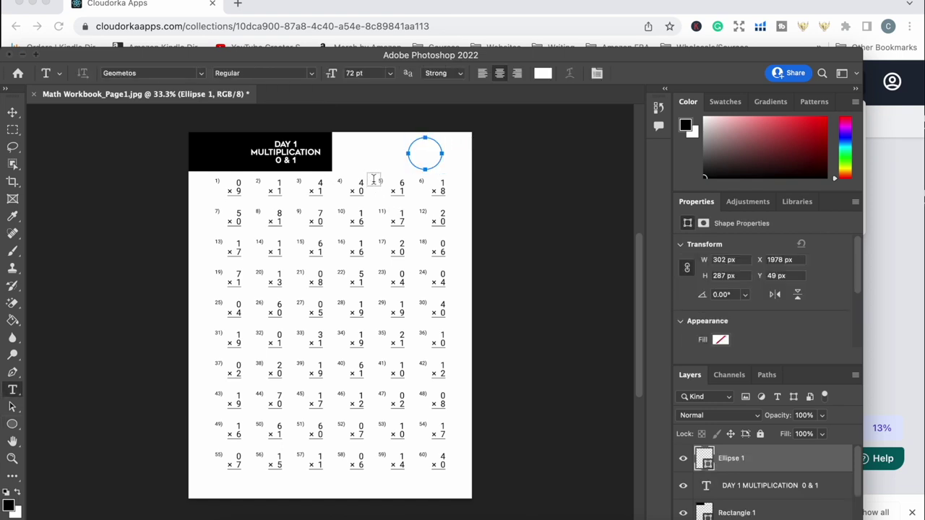
left_click_drag(348, 154, 463, 163)
key("BackSpace")
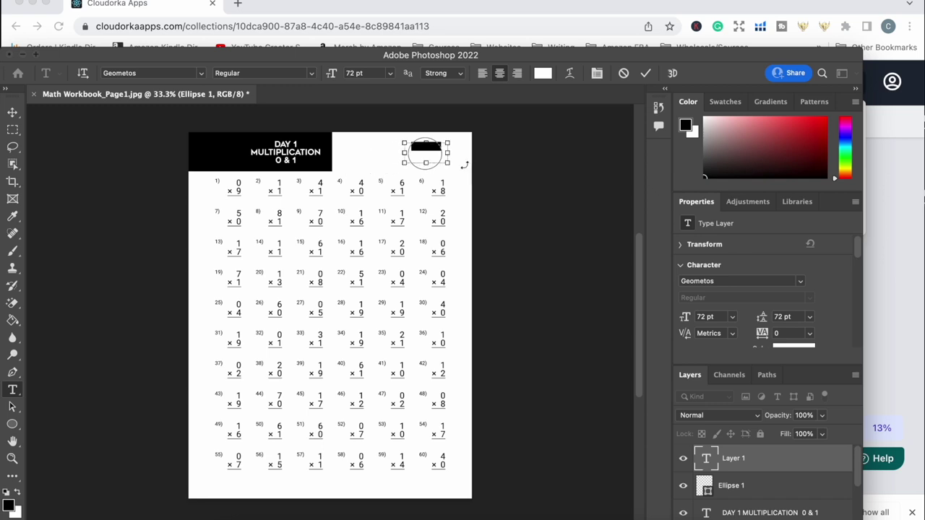
left_click(542, 73)
left_click_drag(318, 311, 298, 318)
left_click(573, 160)
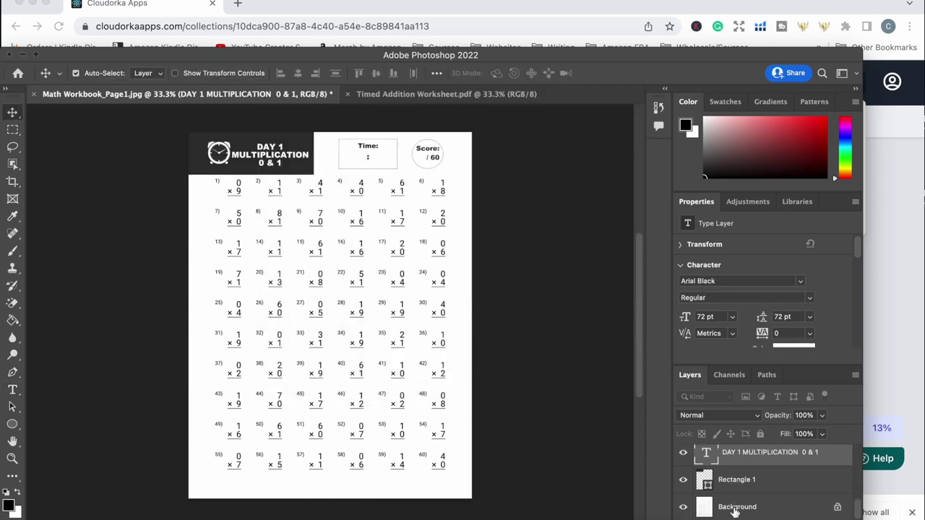
Nudge the dark Rectangle 1 banner upward to a Y position of -160.5 px.
scroll(734, 499, "down", 3)
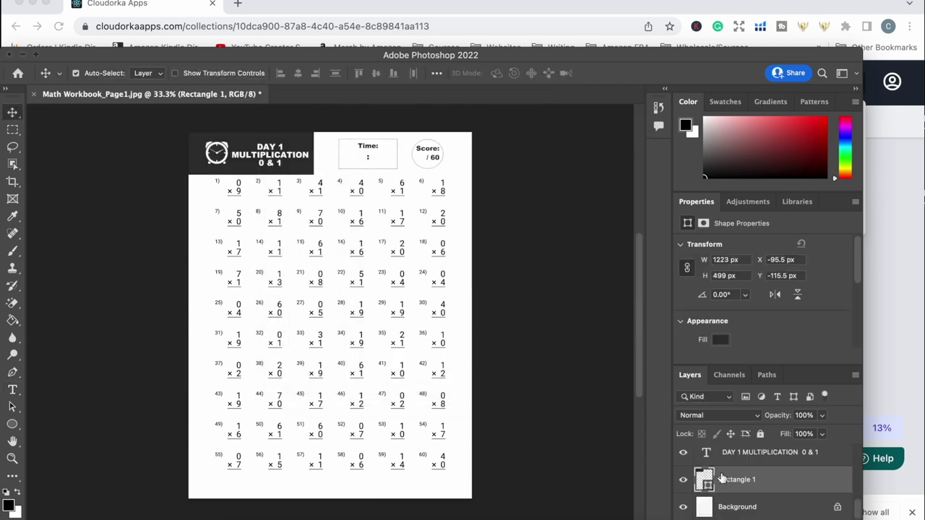
key("Up")
key("Up")
key("Up")
key("Up")
key("Up")
key("Up")
key("Up")
key("Up")
key("Up")
key("Up")
key("Up")
key("Up")
key("Up")
key("Up")
key("Up")
key("Up")
key("Up")
key("Up")
key("Up")
key("Up")
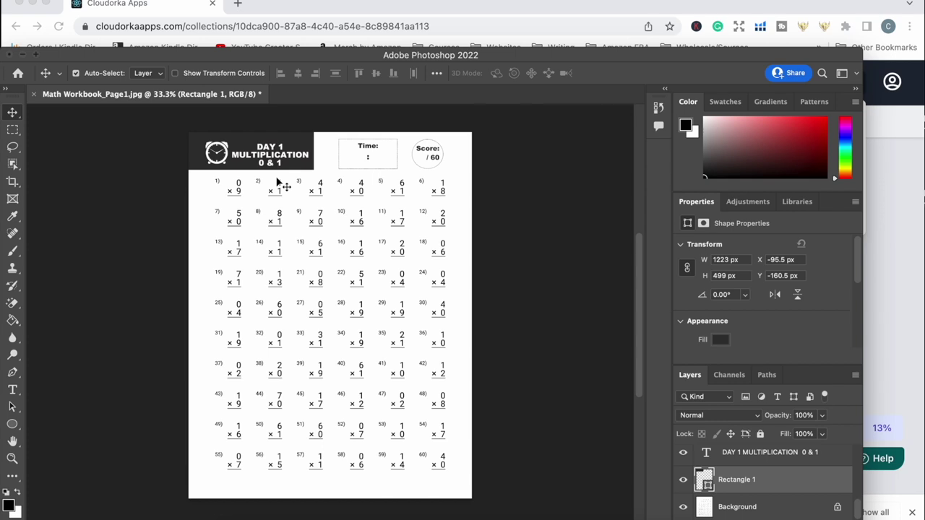
Switch back to the Math Workbook in the browser, go to blank page 2, and open the image library.
key("super+Tab")
scroll(581, 344, "down", 2)
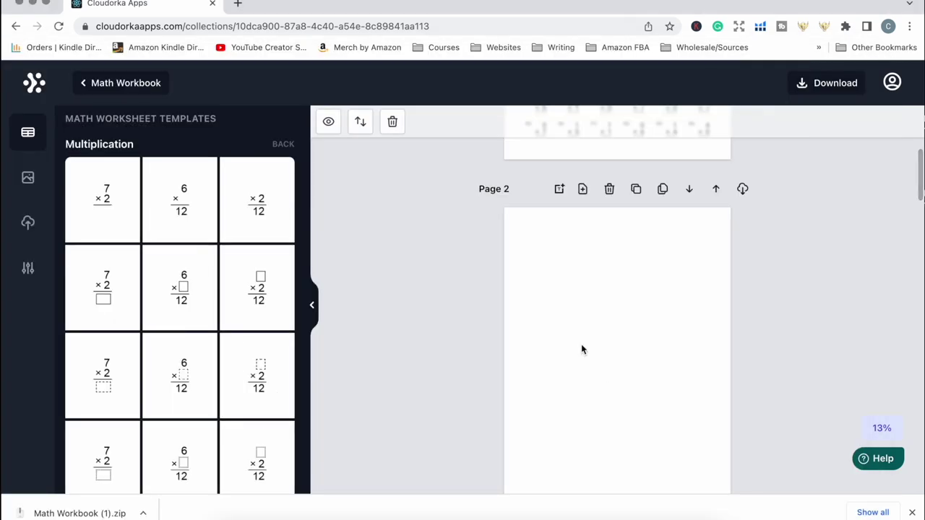
left_click(276, 146)
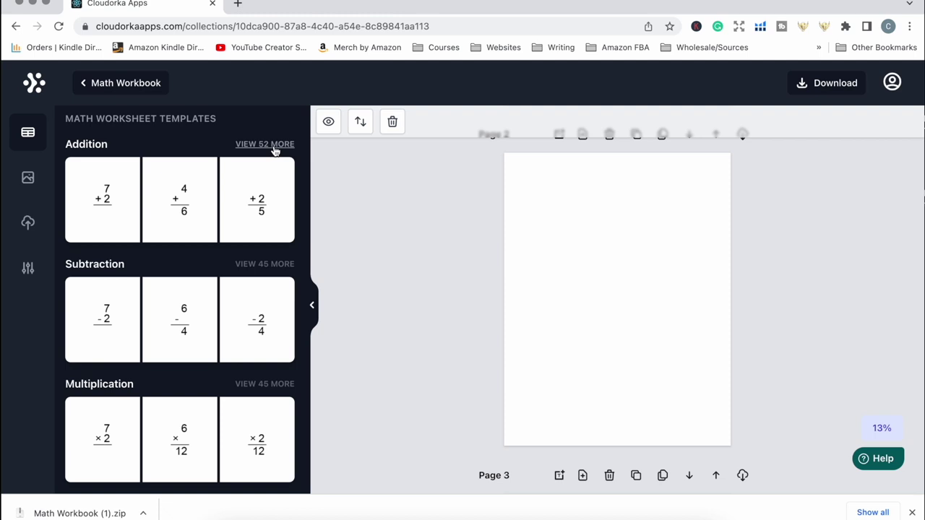
left_click(30, 179)
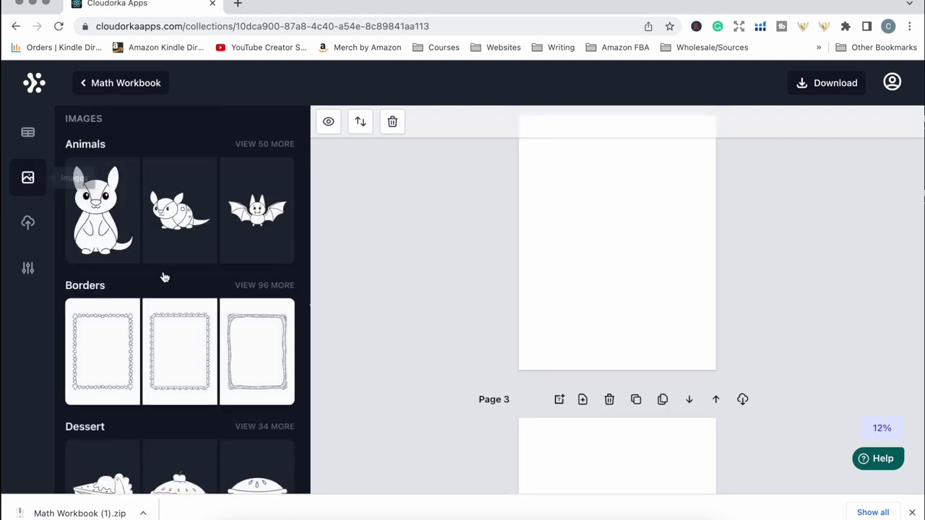
Browse the Food and Fruits image categories and insert the plain apple with one leaf on page 2.
scroll(186, 292, "down", 8)
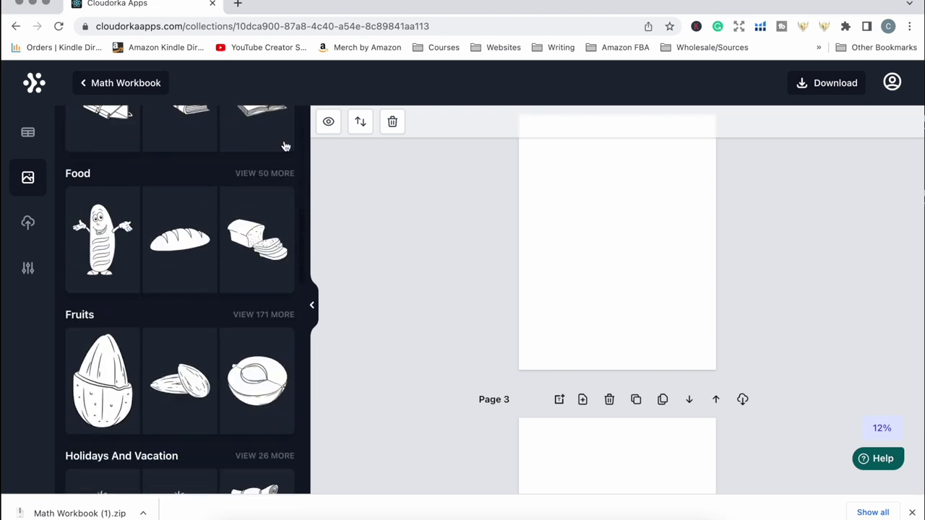
left_click(264, 174)
scroll(267, 261, "down", 2)
scroll(271, 217, "up", 1)
left_click(283, 148)
scroll(265, 314, "down", 3)
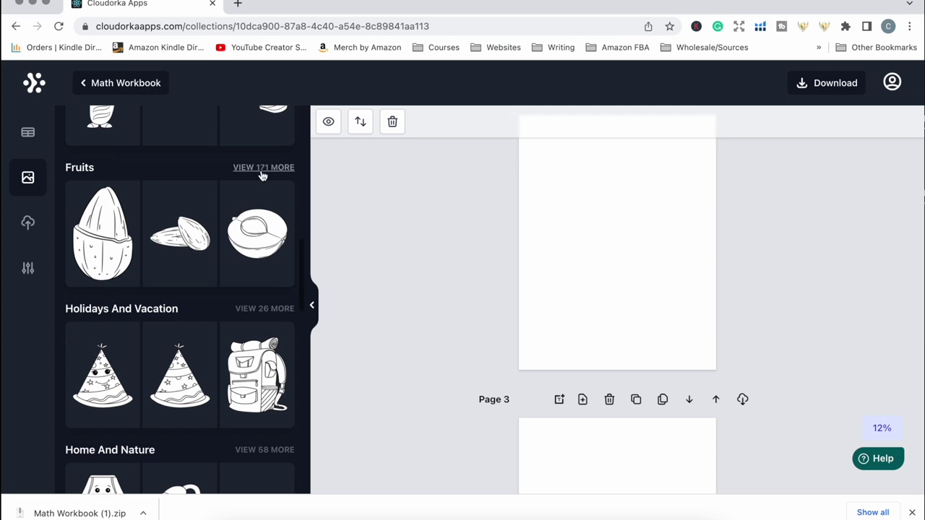
left_click(262, 168)
scroll(265, 252, "down", 3)
left_click(257, 304)
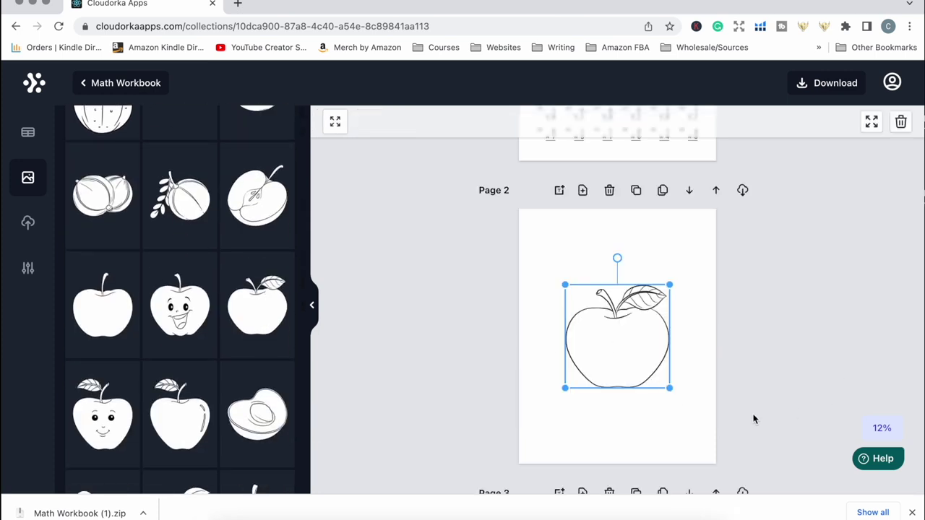
Shrink the apple and place it near page 2's upper-left corner, adding matching small apples to form five rows of four.
left_click_drag(669, 388, 596, 317)
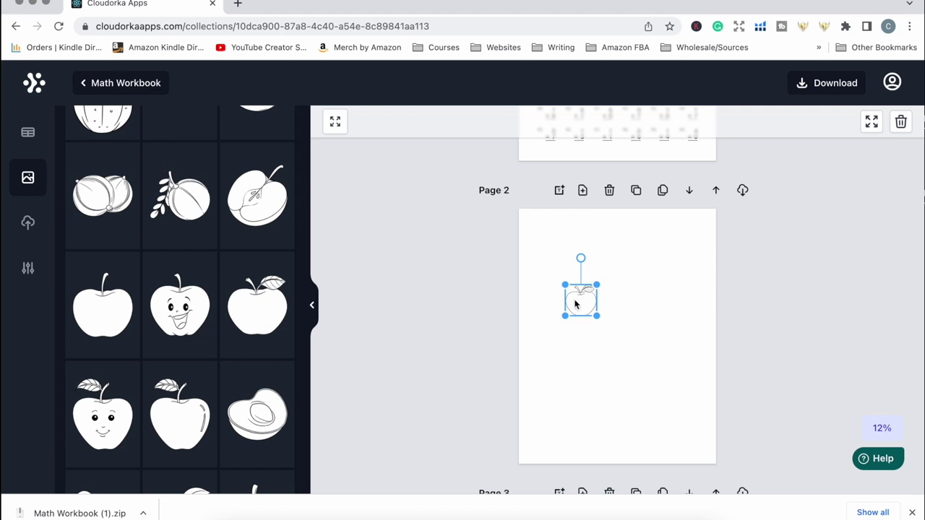
left_click_drag(576, 304, 548, 261)
left_click(241, 321)
left_click(667, 396)
left_click(664, 385)
left_click_drag(669, 389, 599, 271)
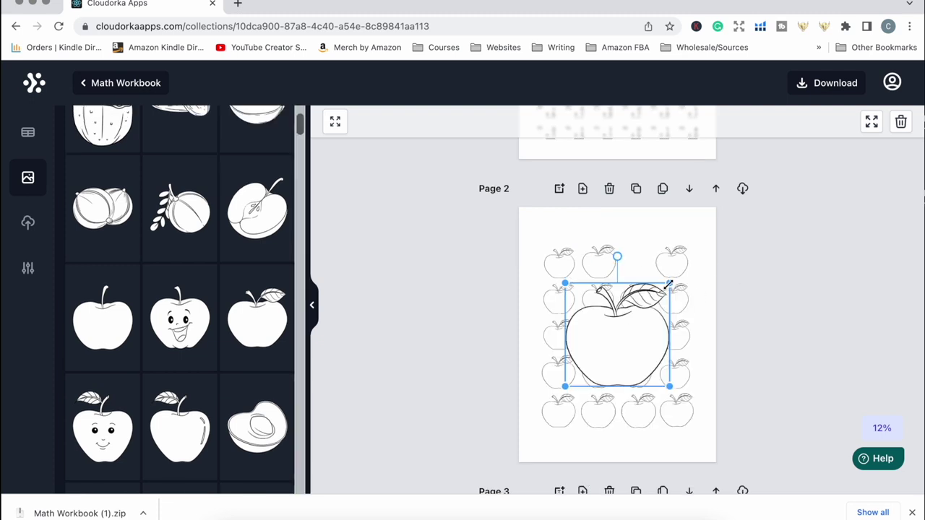
left_click_drag(668, 283, 641, 269)
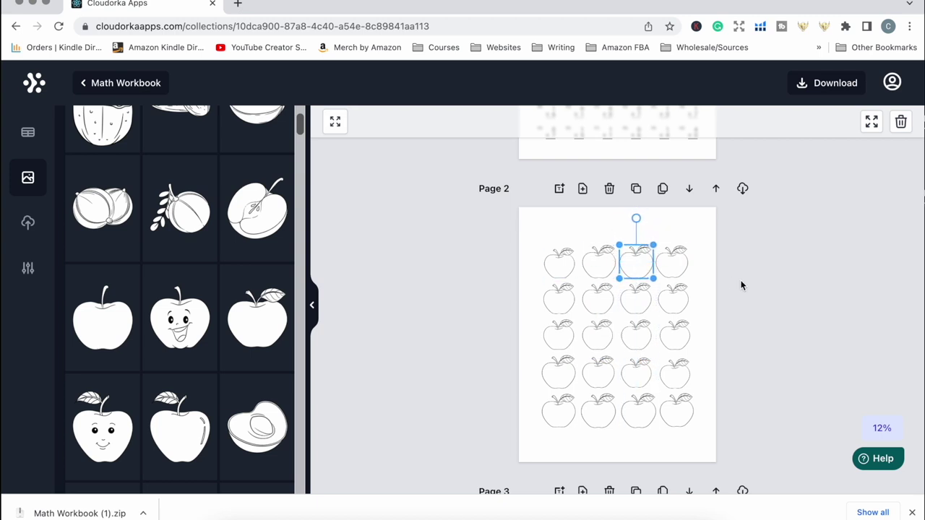
left_click(742, 286)
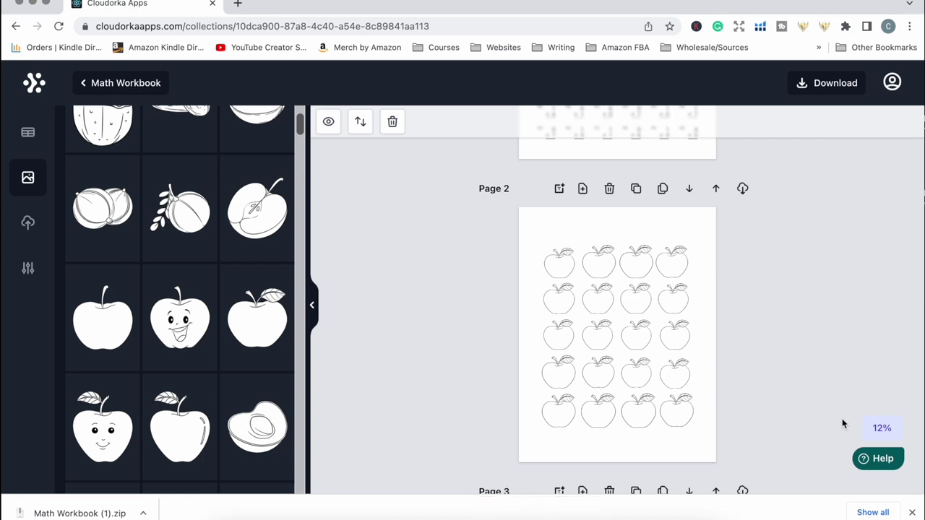
Add the basic vertical addition template to page 2 and shift its grid slightly toward the page's upper-left corner.
left_click(596, 329)
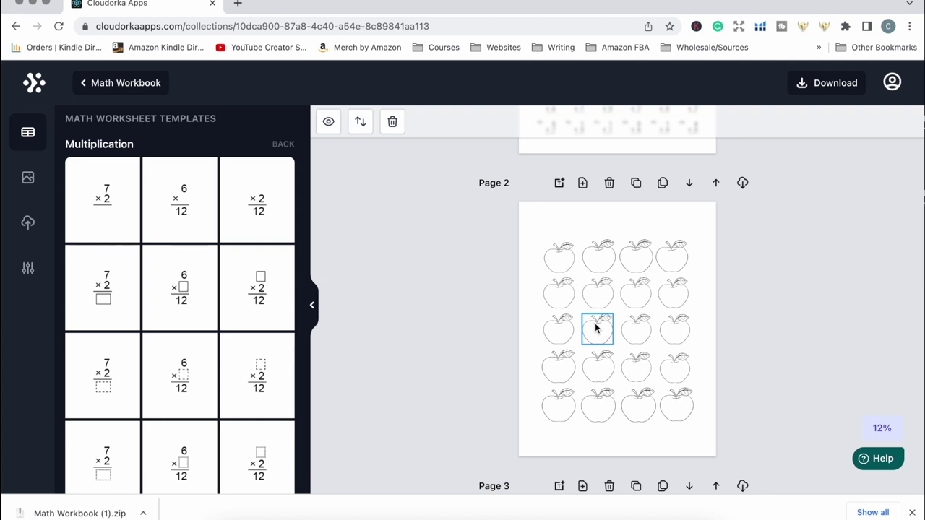
left_click(284, 144)
left_click(114, 195)
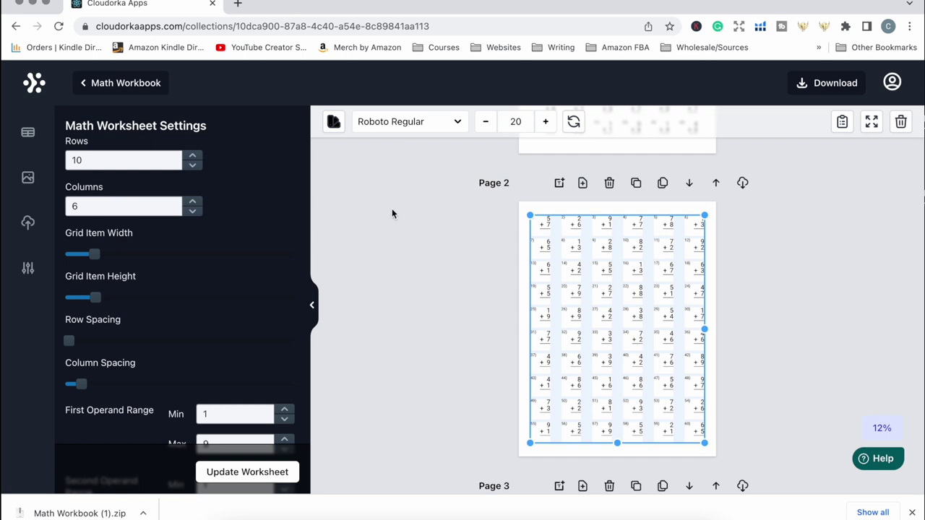
left_click_drag(648, 311, 638, 290)
Set the addition worksheet to 5 rows and 5 columns and update it.
left_click(87, 159)
key("BackSpace")
key("BackSpace")
type("5")
left_click(86, 209)
key("BackSpace")
type("5")
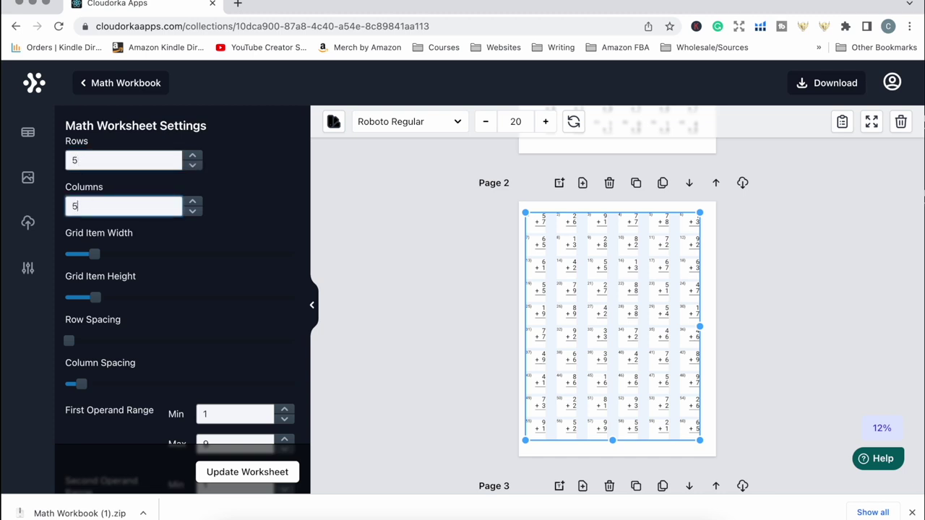
left_click(227, 470)
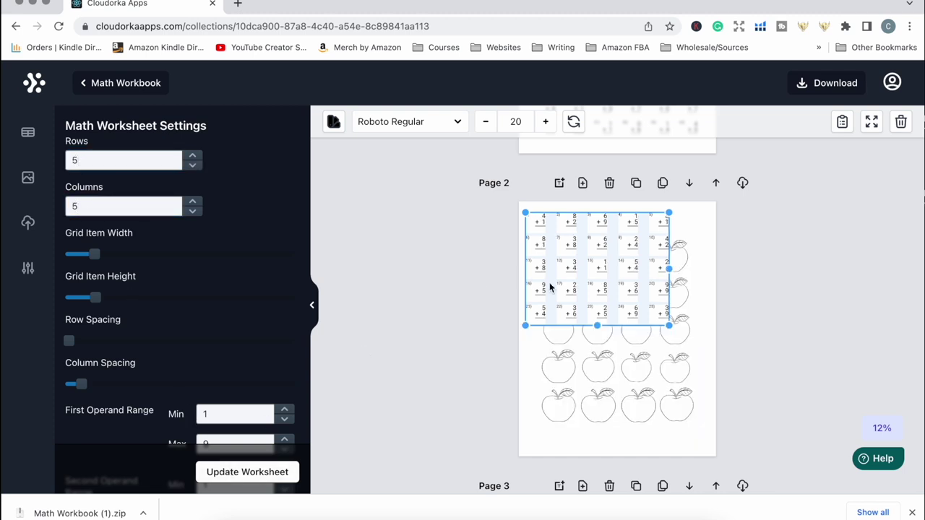
Try to fit the addition grid over page 2's apples by moving it, adjusting its item width and enlarging it.
left_click_drag(549, 287, 571, 335)
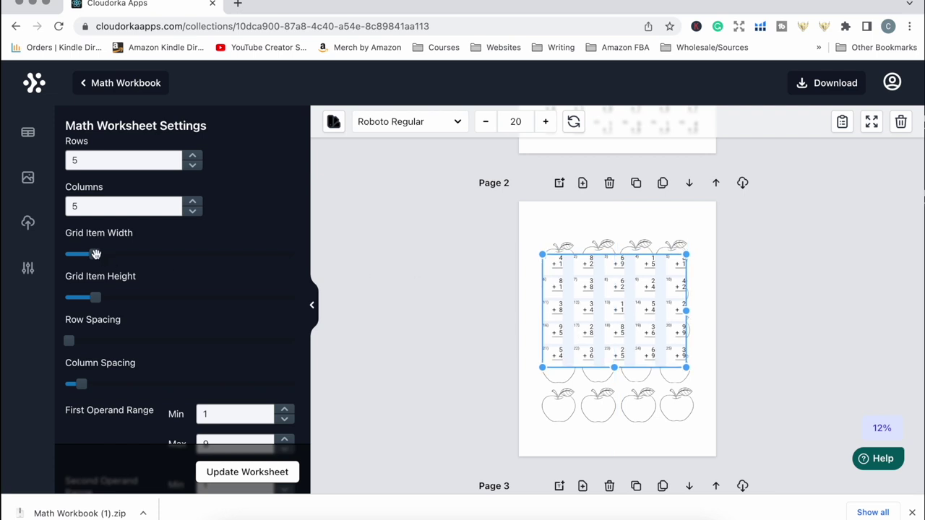
left_click_drag(93, 254, 86, 254)
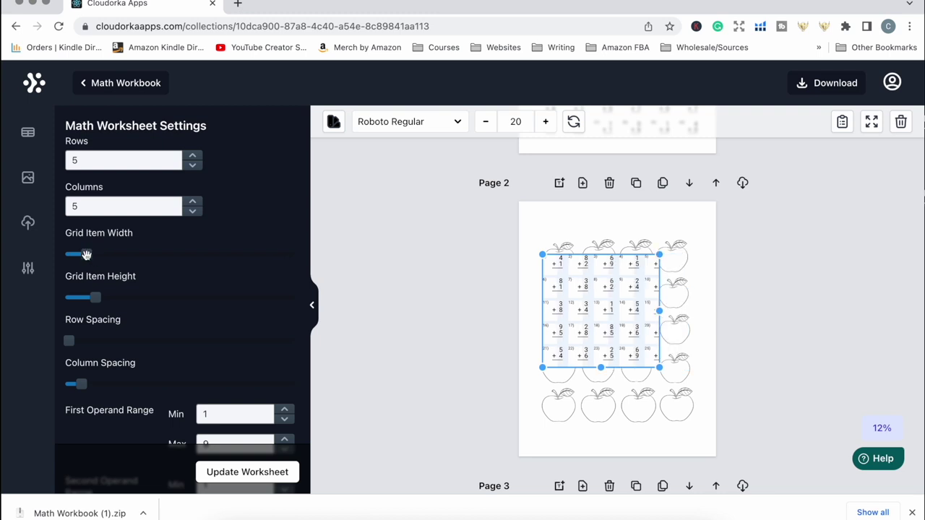
left_click_drag(551, 327, 563, 329)
left_click_drag(671, 371, 689, 389)
mouse_move(89, 253)
left_mouse_down()
mouse_move(73, 254)
mouse_move(96, 254)
left_mouse_up()
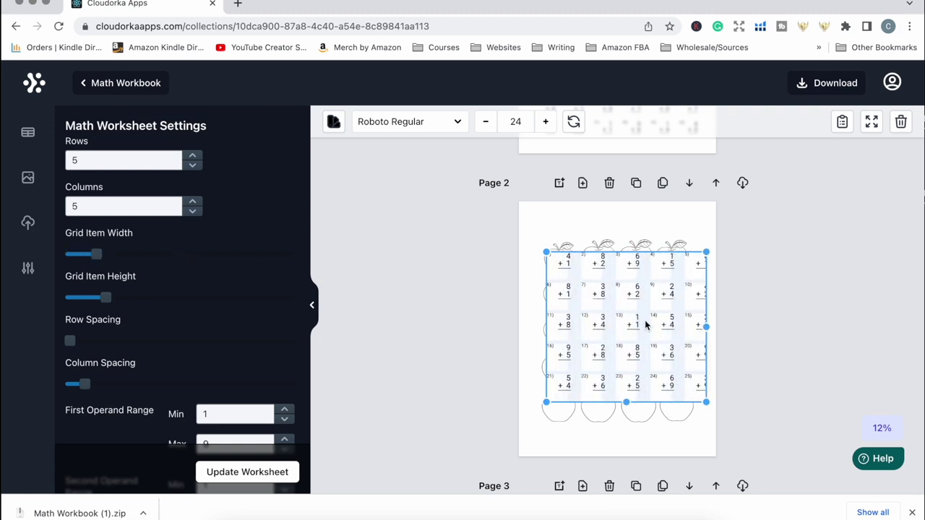
left_click_drag(646, 324, 638, 326)
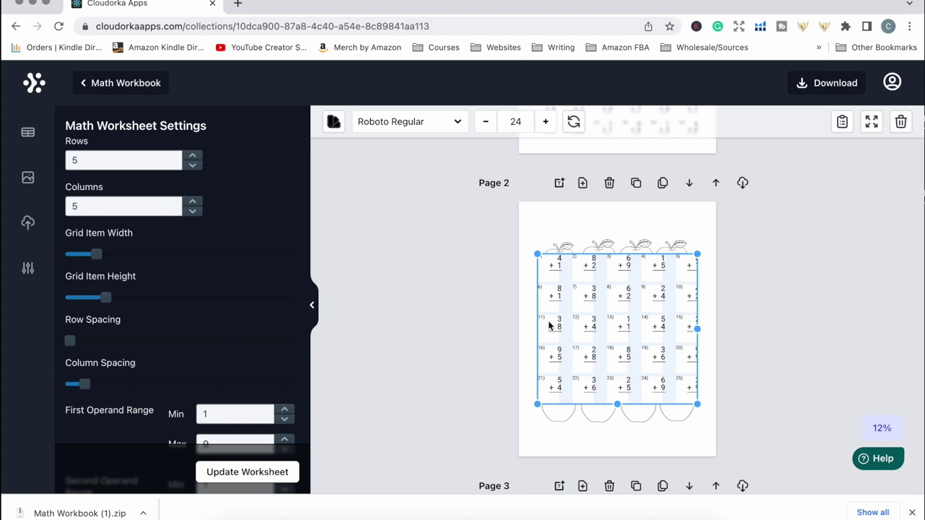
Replace page 2's addition grid with a basic vertical multiplication problem of 1 row and 1 column, placed on the first apple.
left_click(550, 325)
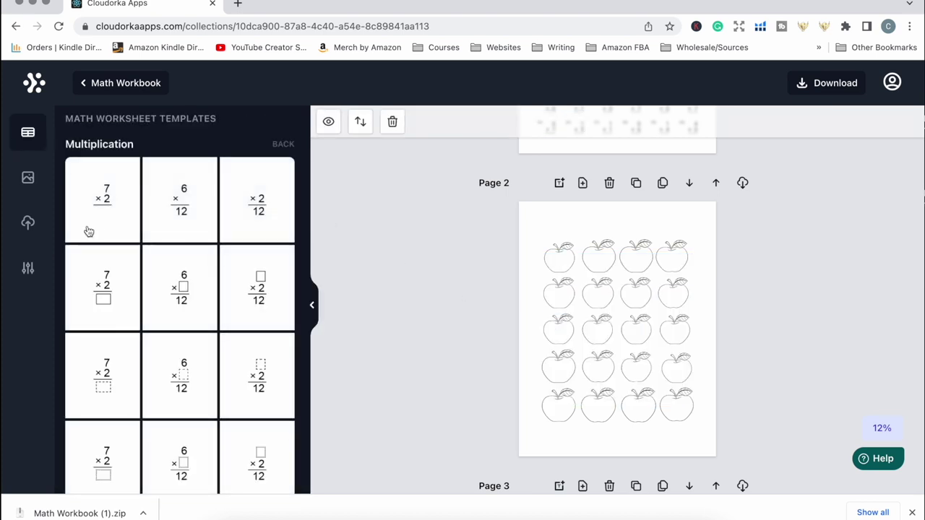
left_click(94, 213)
left_click(109, 159)
key("BackSpace")
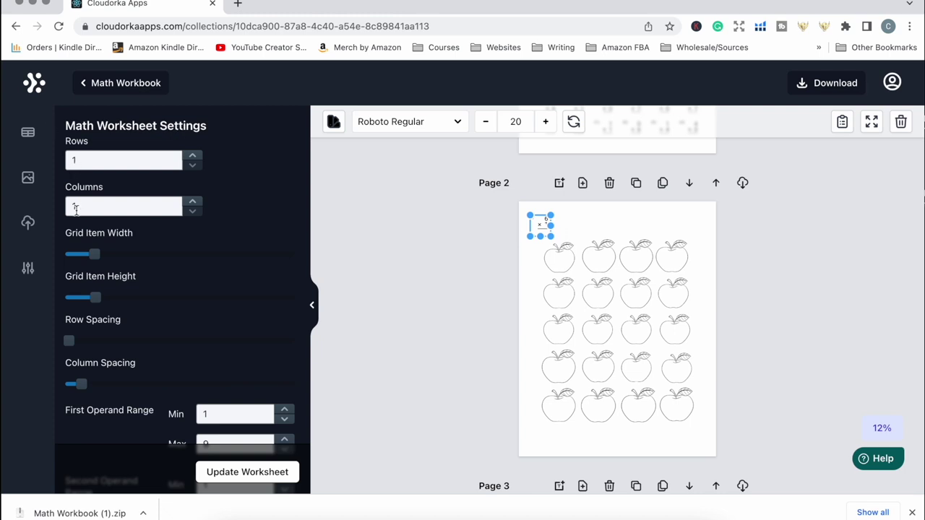
left_click_drag(537, 227, 555, 262)
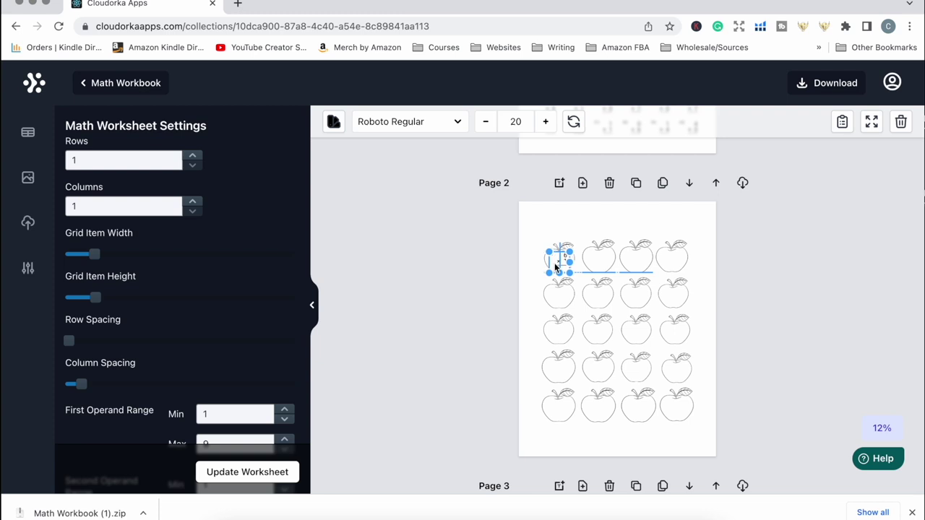
left_click(554, 218)
Add another basic vertical multiplication problem to page 2, set it to 1 row and 1 column, and move it onto the apples.
left_click(28, 133)
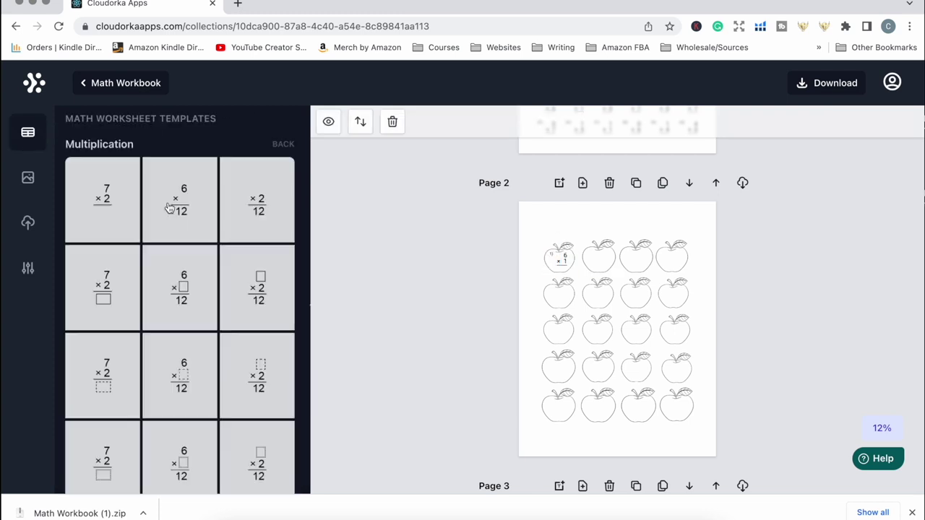
left_click(102, 196)
left_click(138, 161)
key("BackSpace")
left_click(122, 207)
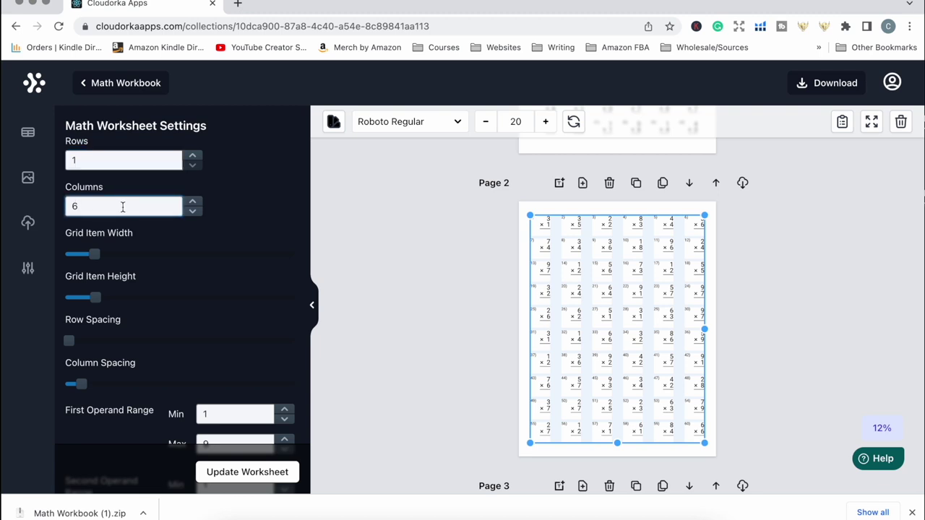
key("BackSpace")
type("1")
left_click(221, 477)
left_click_drag(540, 225, 564, 264)
Find the Time template category and insert the clock worksheet with drawn hands and blank answer lines on page 3.
scroll(743, 391, "down", 1)
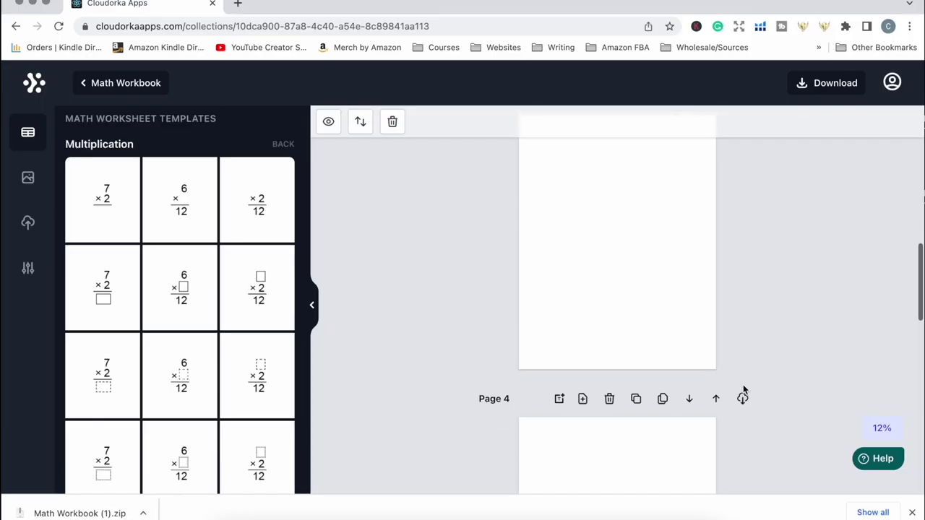
scroll(744, 391, "up", 1)
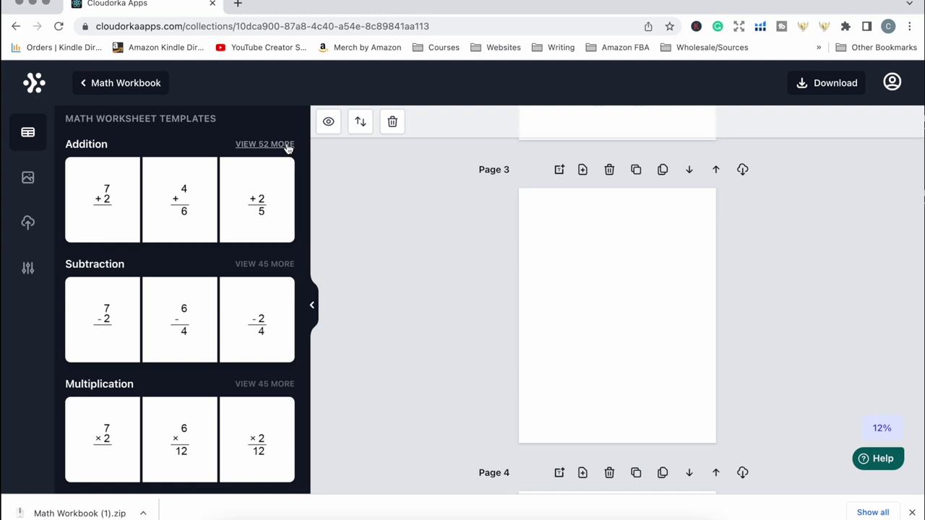
scroll(208, 330, "down", 9)
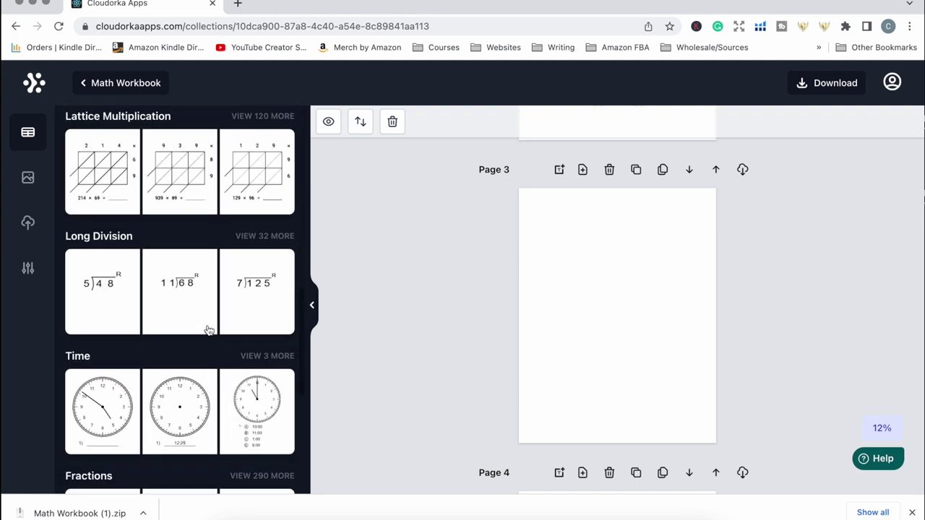
scroll(208, 331, "down", 3)
left_click(264, 211)
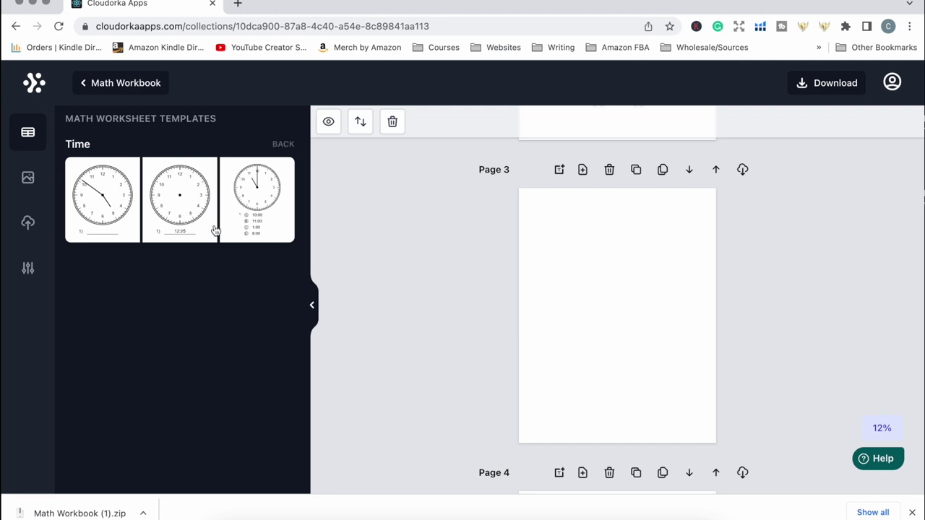
left_click(253, 227)
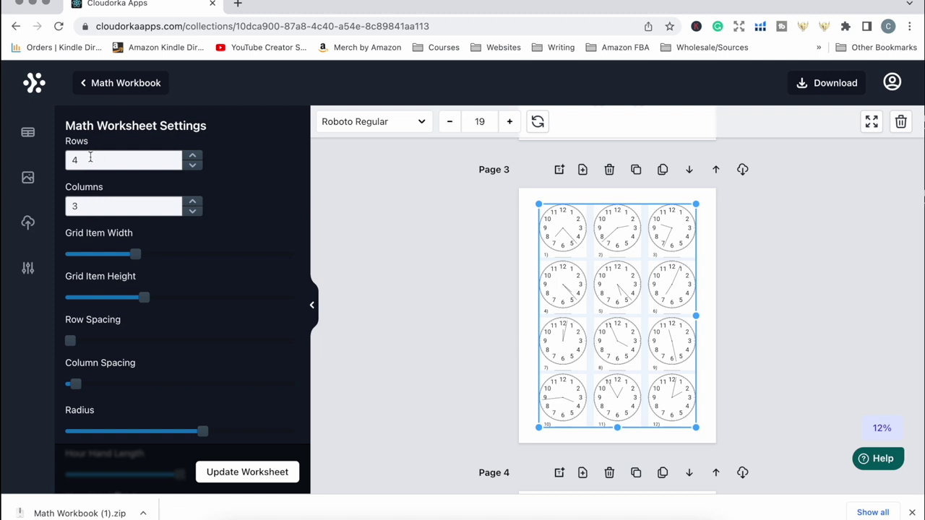
Try a smaller clock radius on page 3's worksheet and restore the larger radius, updating the worksheet each time.
scroll(93, 238, "down", 2)
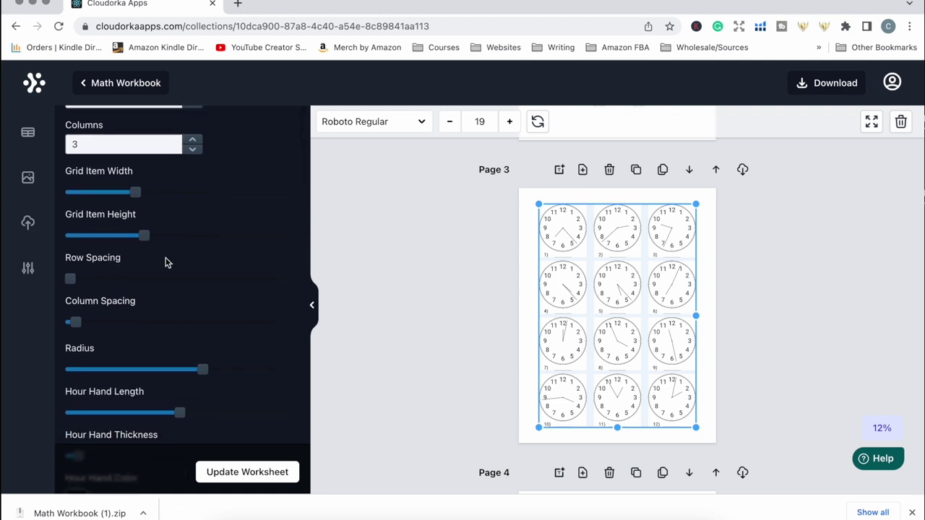
scroll(166, 264, "down", 3)
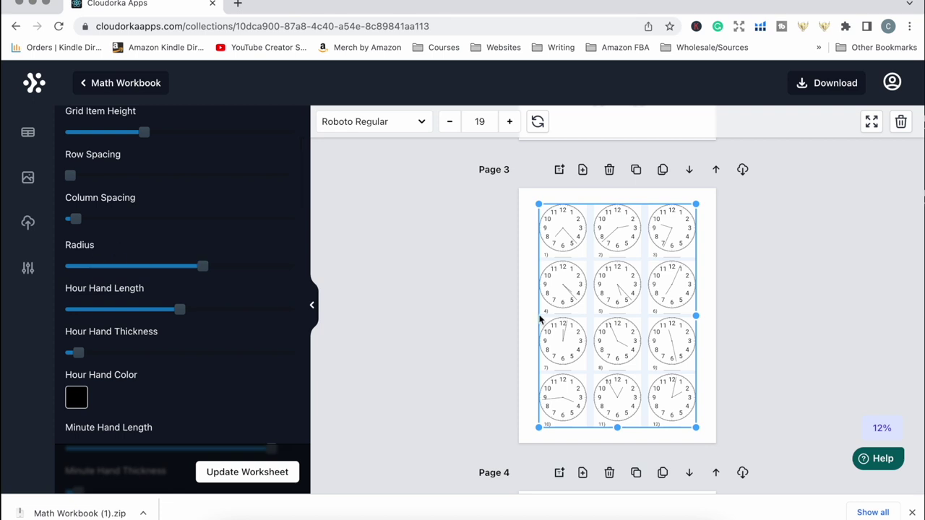
left_click_drag(205, 267, 169, 267)
left_click(231, 472)
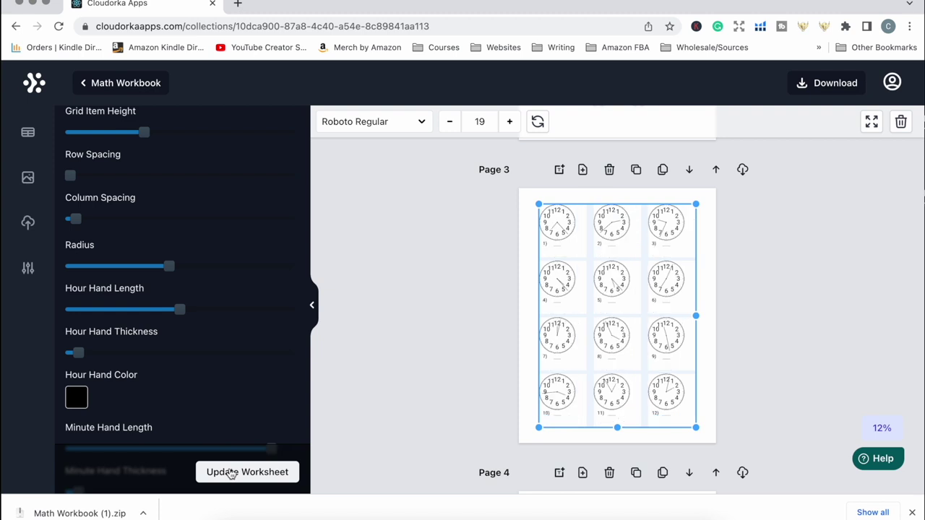
left_click_drag(171, 266, 203, 267)
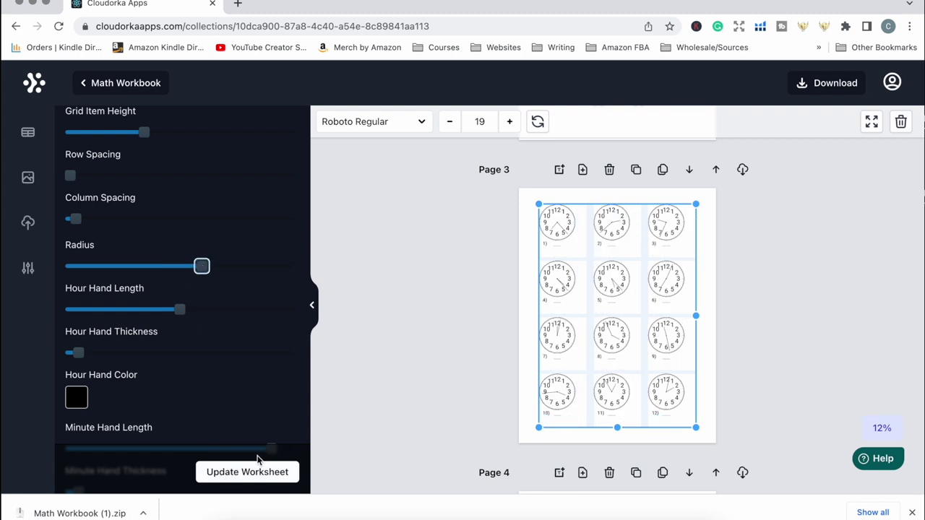
left_click(257, 474)
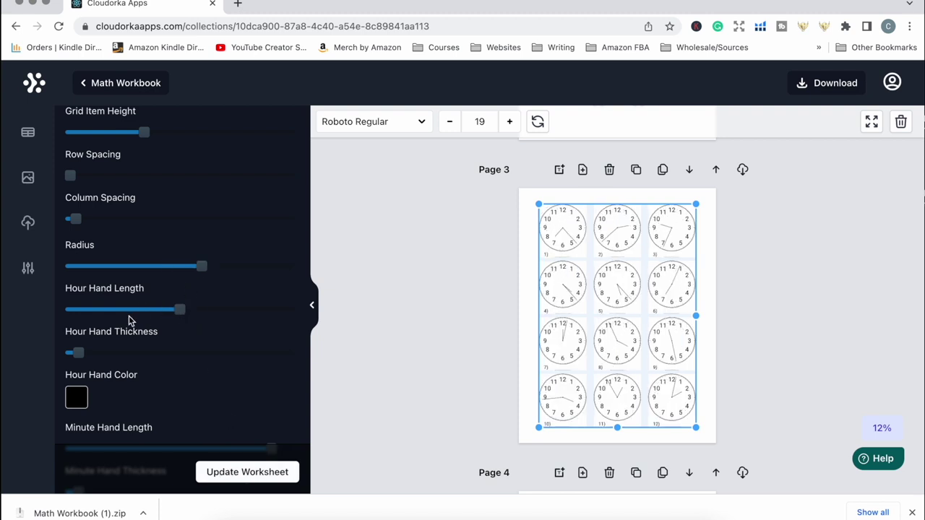
Turn on the clock hand arrows and look through the bezel, tick and hour number settings.
scroll(130, 320, "down", 5)
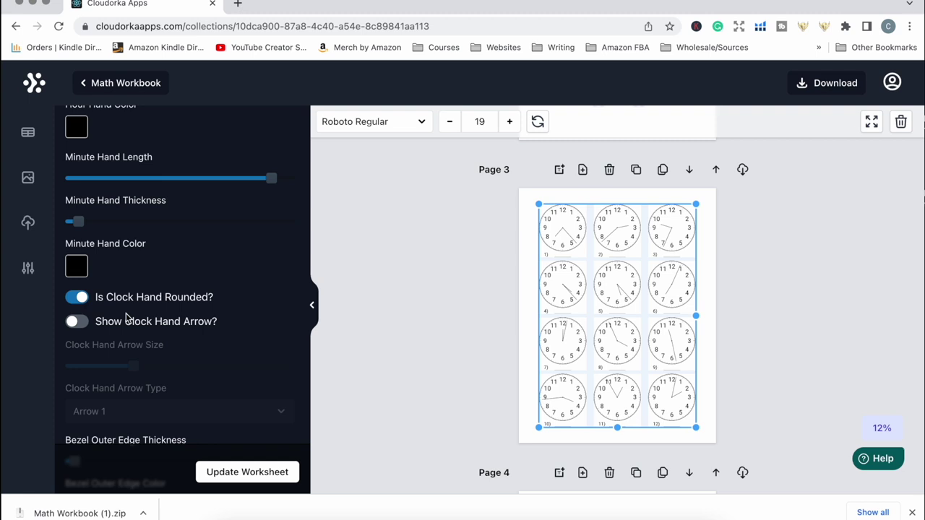
left_click(75, 322)
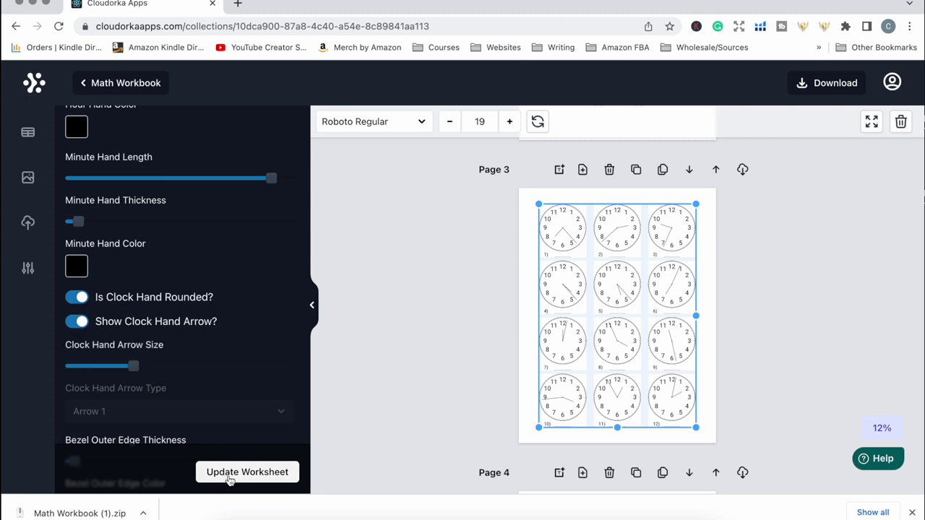
scroll(216, 372, "down", 5)
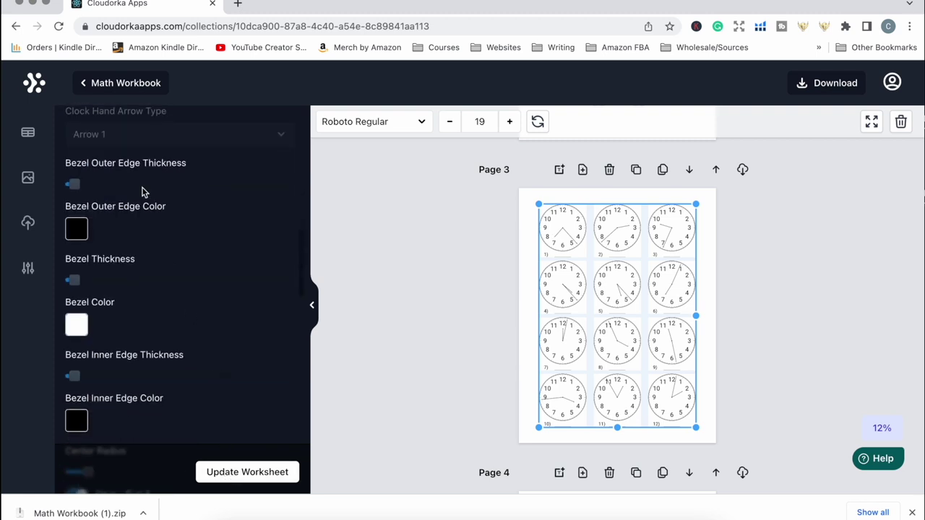
scroll(141, 309, "down", 2)
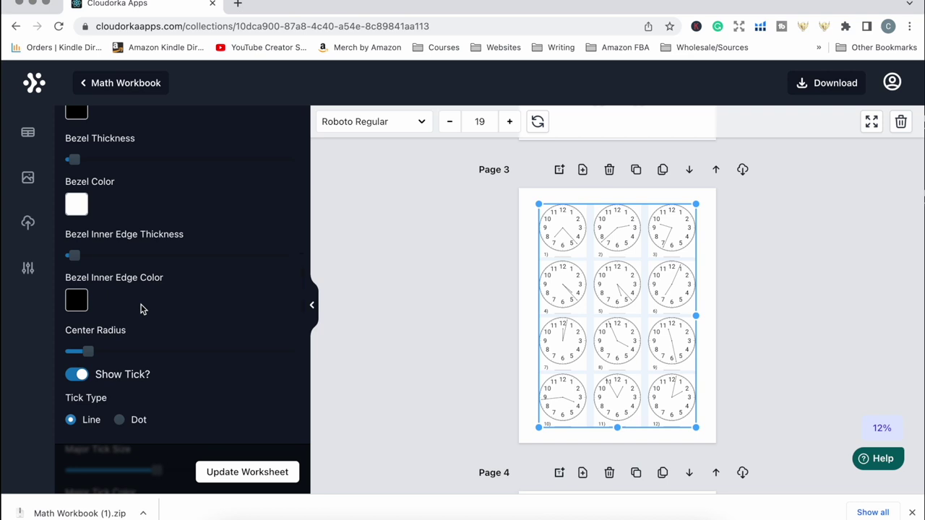
scroll(142, 309, "down", 10)
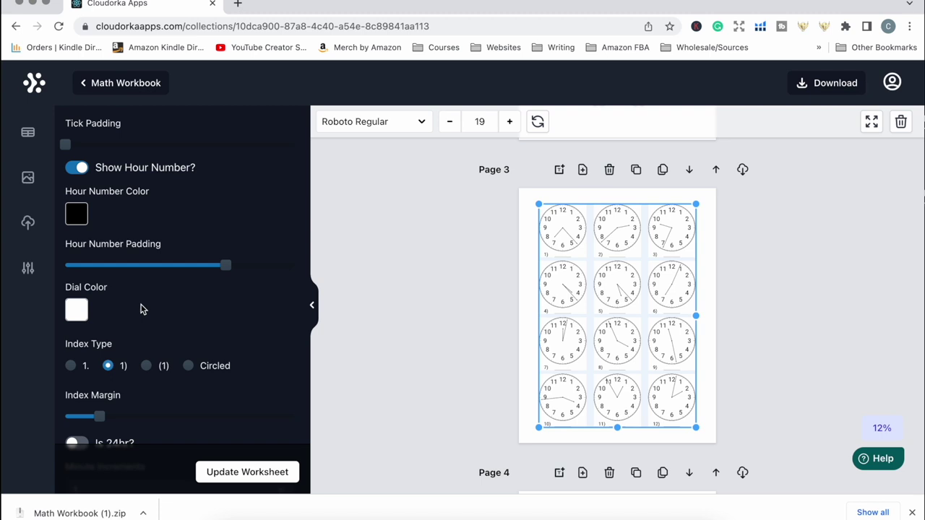
Set the clock dial color to red (D0021B) and update the worksheet.
scroll(141, 308, "down", 3)
left_click(77, 214)
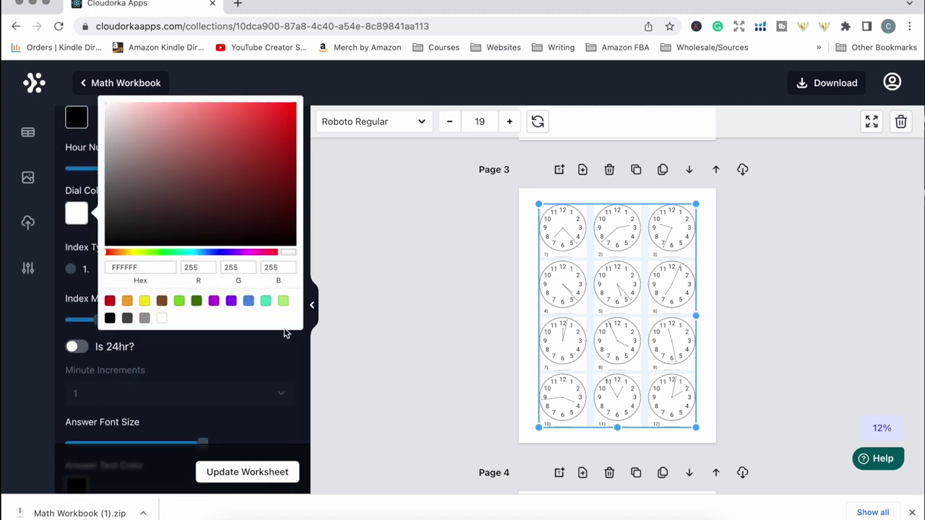
left_click(110, 301)
left_click(231, 477)
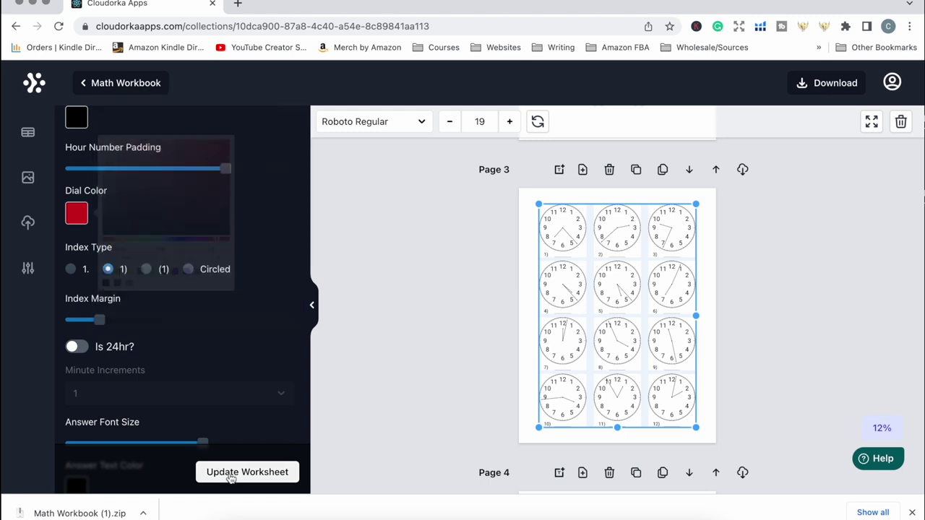
Set the clock dial color to blue (4A90E2) and update the worksheet.
left_click(77, 213)
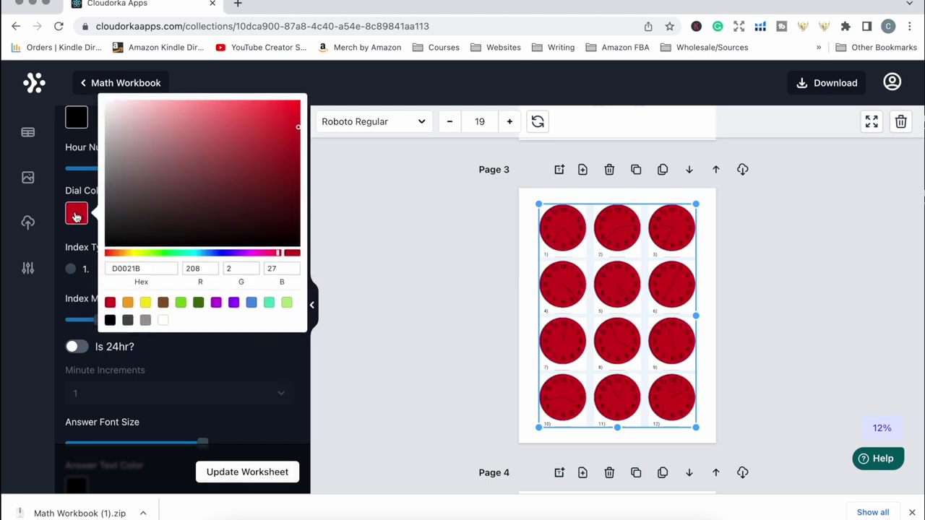
left_click(248, 301)
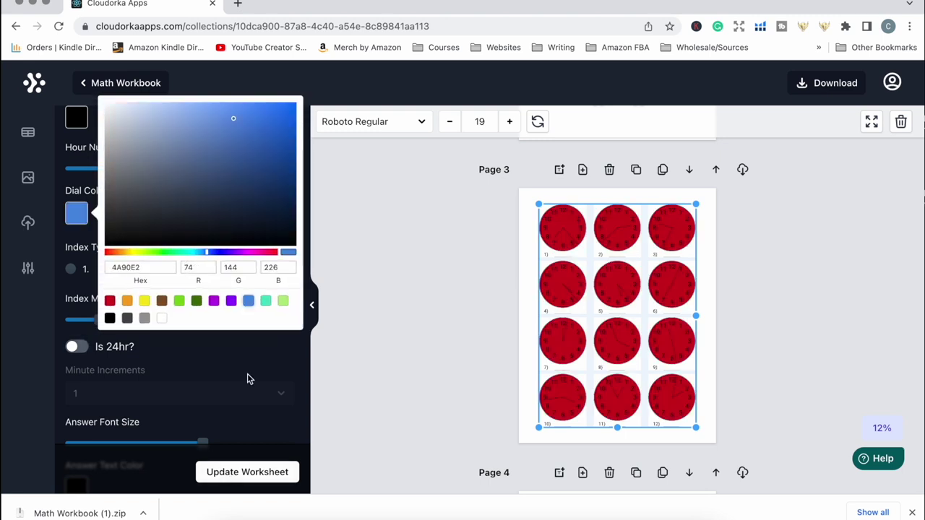
left_click(245, 474)
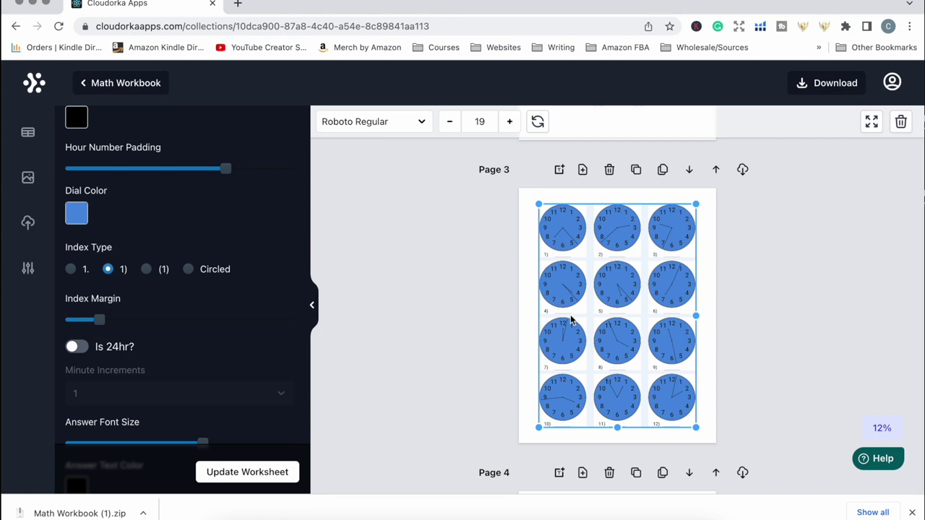
Set the clocks' hour number color to white and update the worksheet.
scroll(94, 284, "up", 1)
scroll(94, 284, "up", 5)
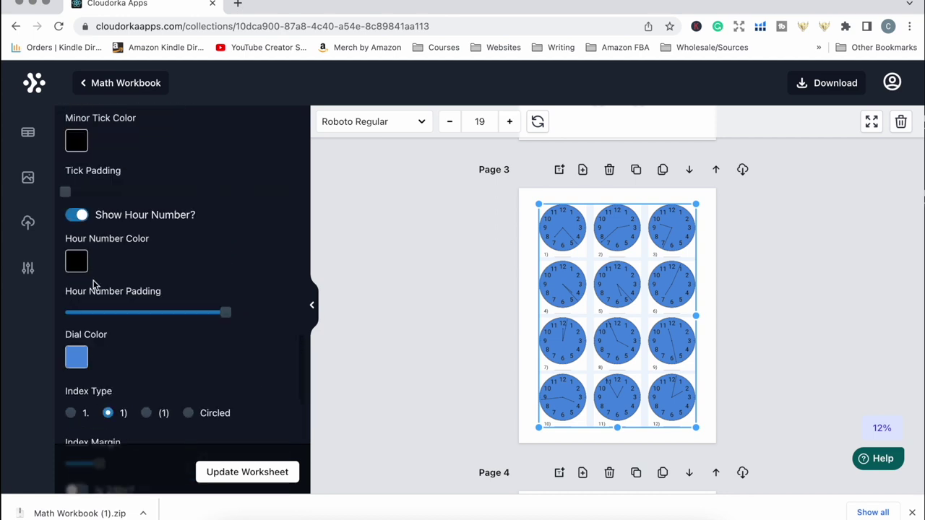
left_click(76, 321)
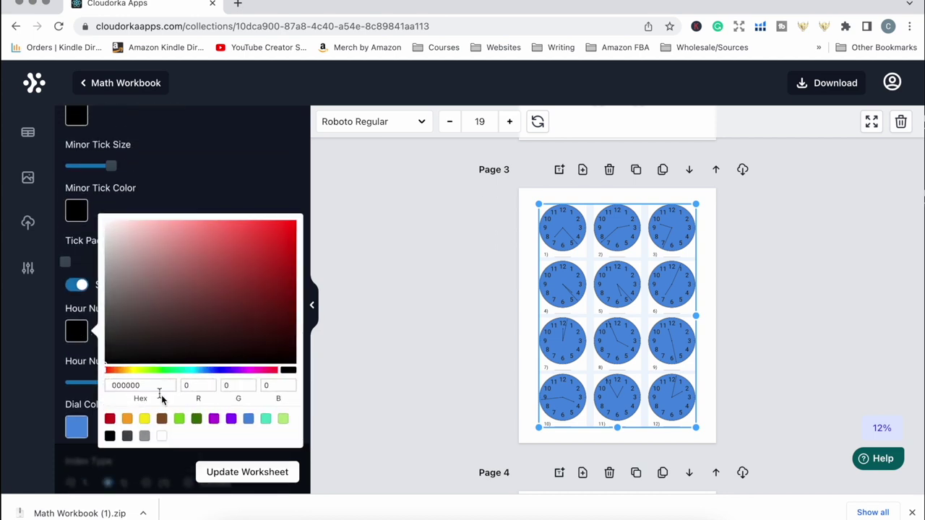
left_click(159, 436)
left_click(245, 473)
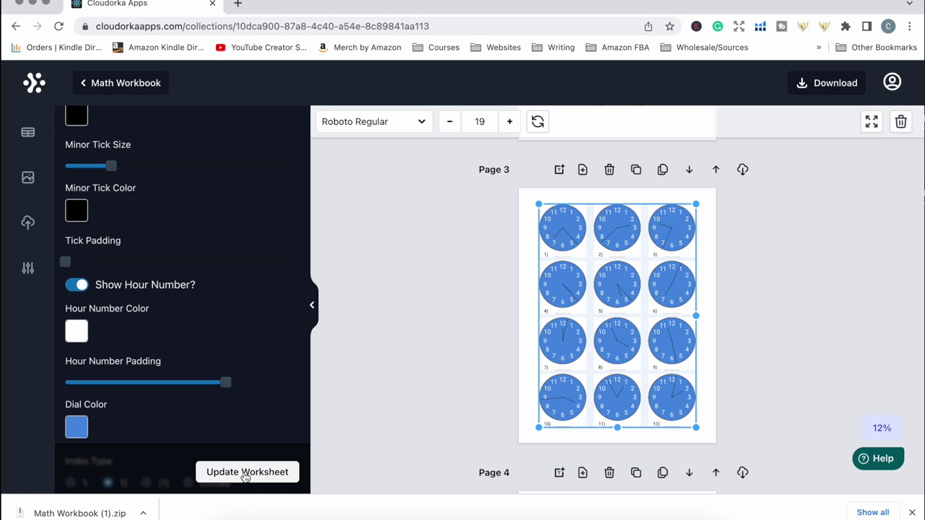
Look through the remaining clock worksheet settings, including the answer area type, line style, line color, padding and distance from the clock.
scroll(227, 310, "up", 2)
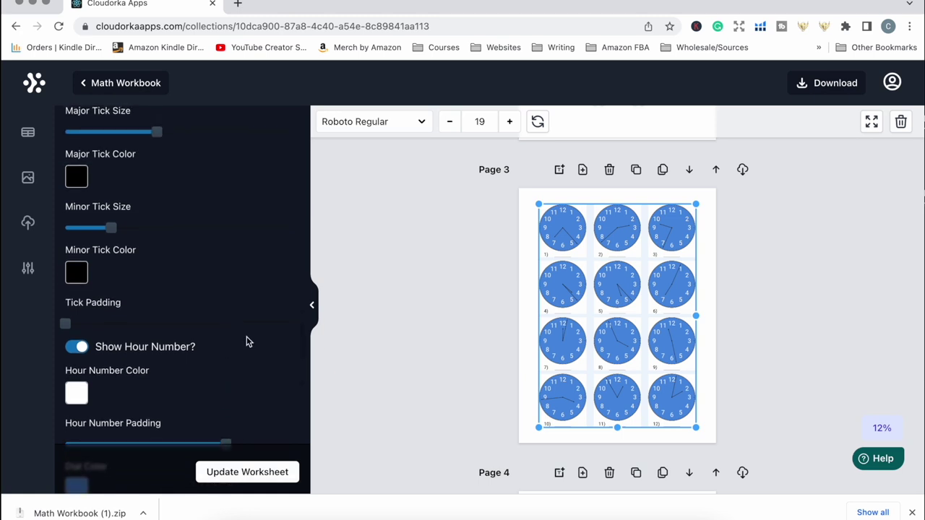
scroll(246, 342, "down", 2)
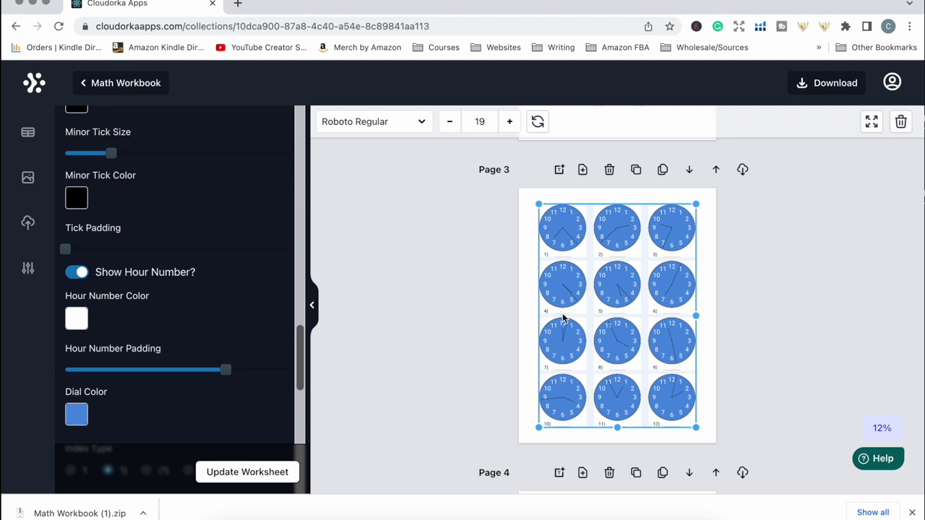
scroll(174, 342, "down", 10)
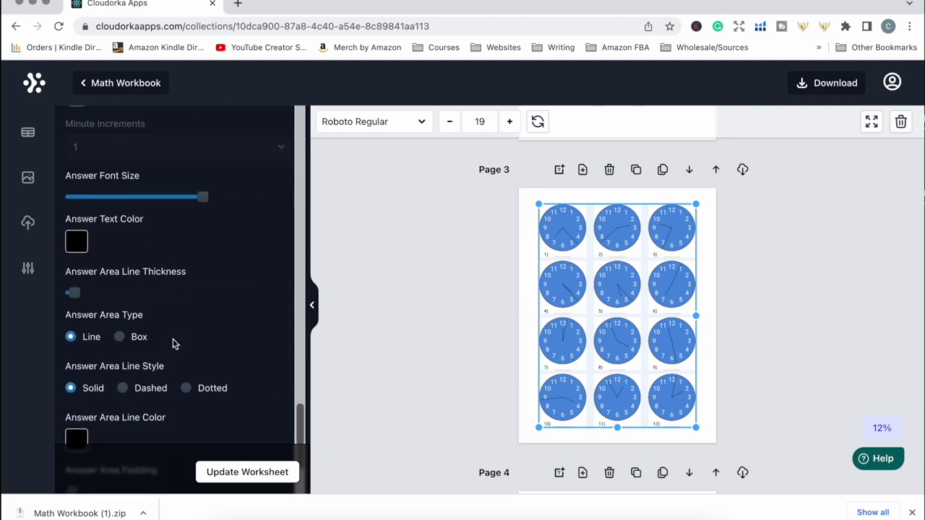
scroll(174, 344, "down", 2)
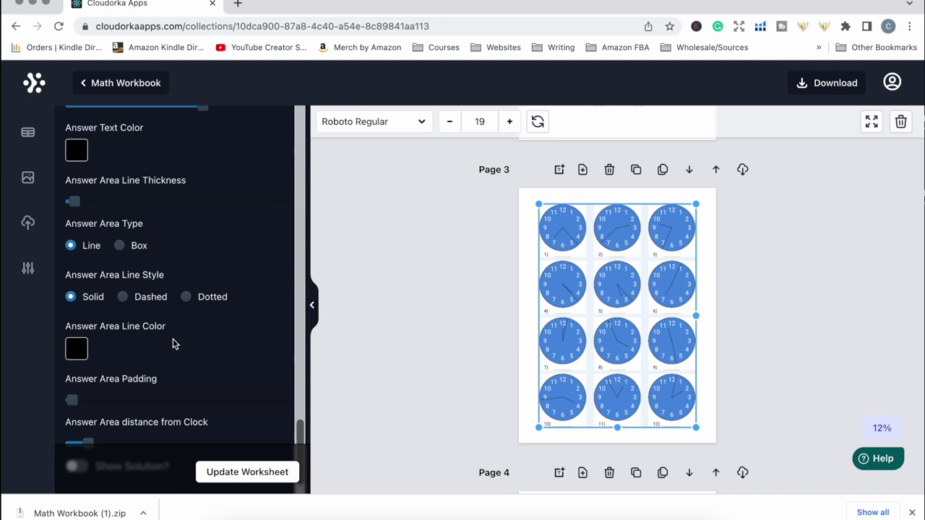
scroll(174, 345, "down", 1)
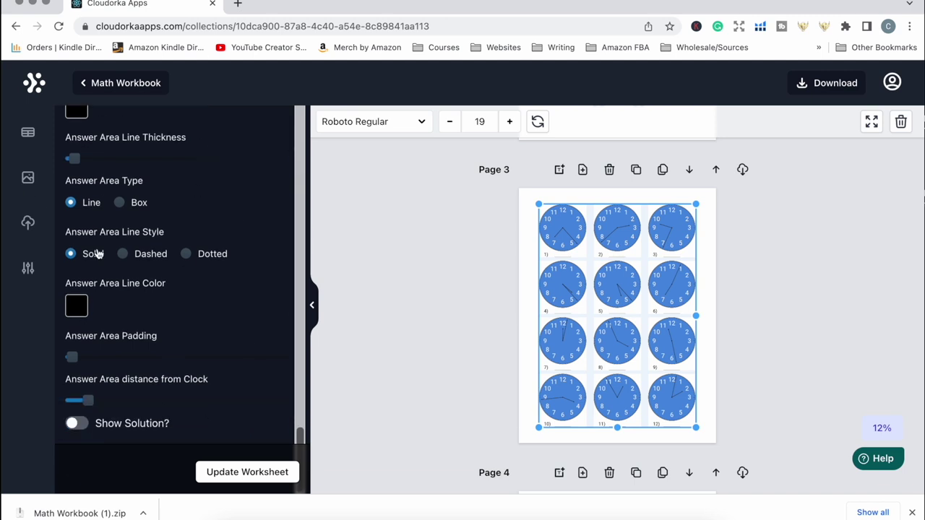
scroll(153, 301, "up", 13)
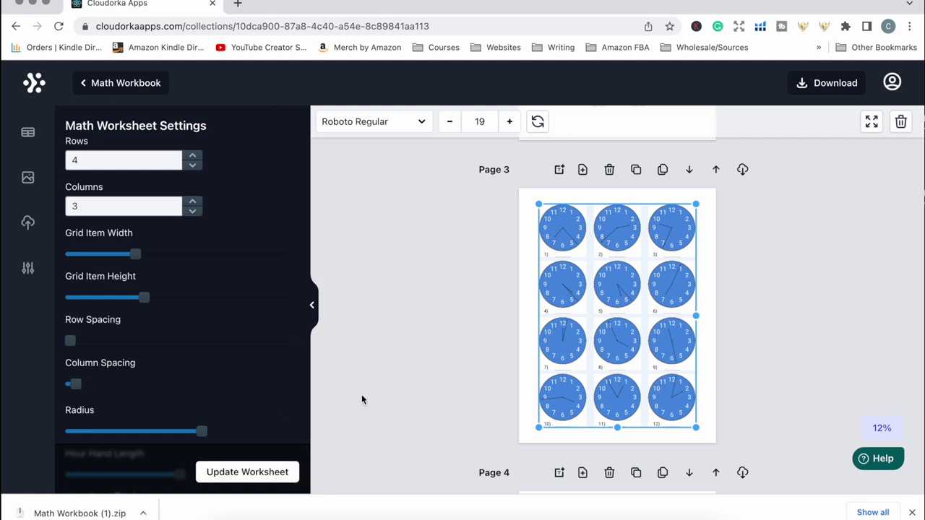
Open the solutions of the Math Workbook collection, read through the answers and return to the workbook.
left_click(422, 382)
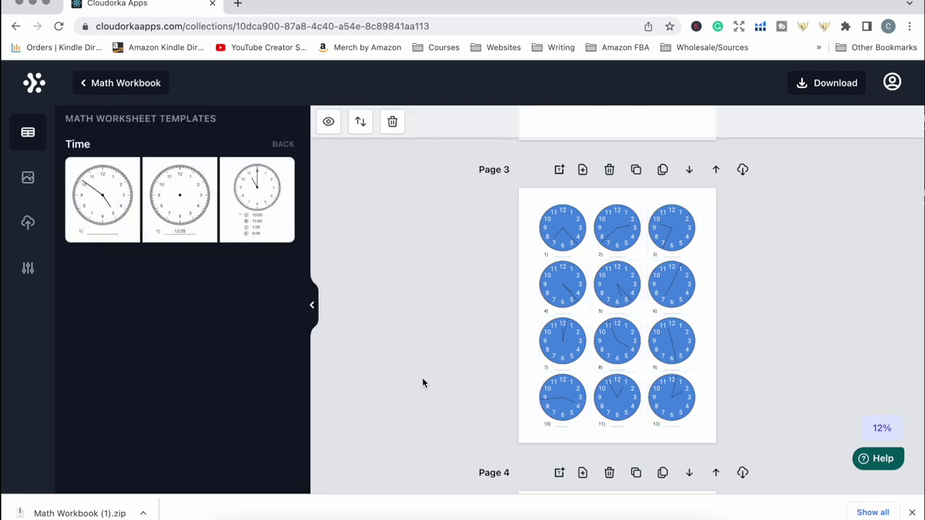
left_click(320, 123)
left_click(492, 329)
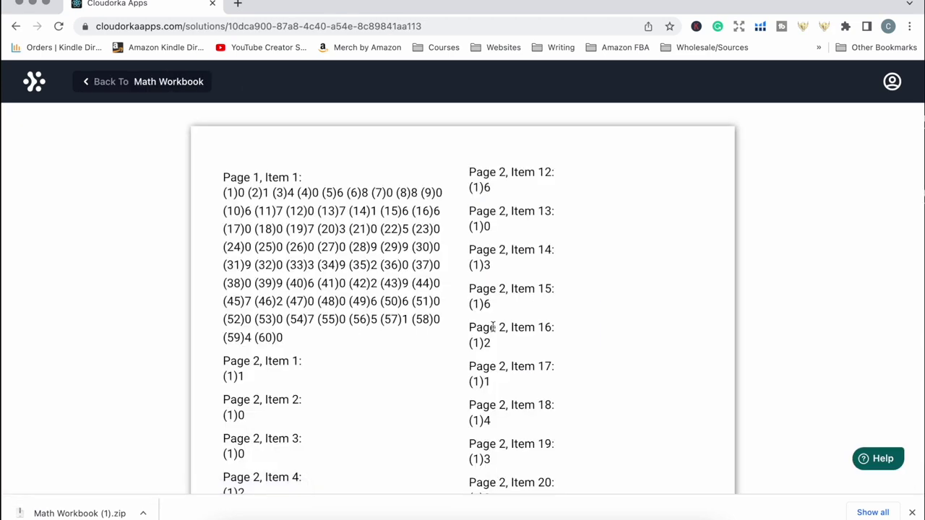
scroll(493, 329, "down", 10)
scroll(493, 330, "up", 10)
left_click(85, 82)
Open the Workbook Sample collection and place the plain vertical addition worksheet on page 1, using the 7 + 2 template.
left_click(85, 82)
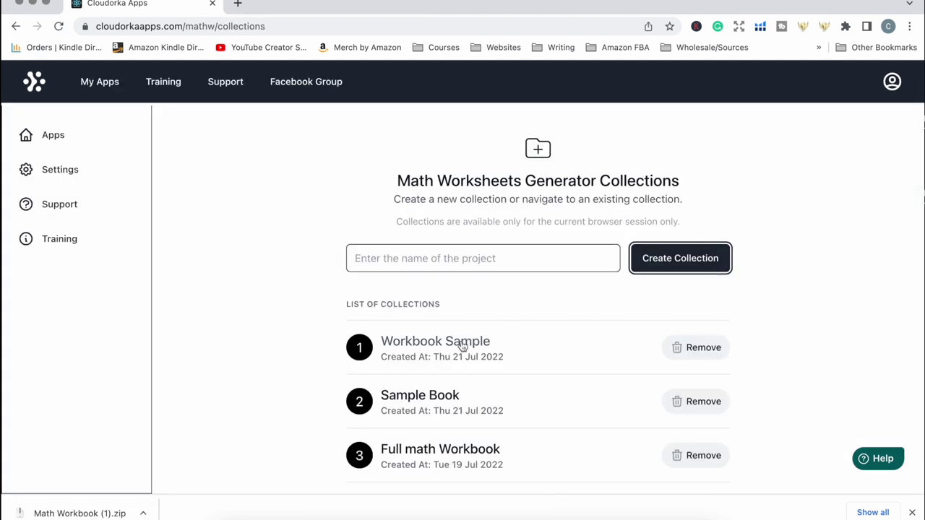
left_click(463, 345)
left_click(282, 145)
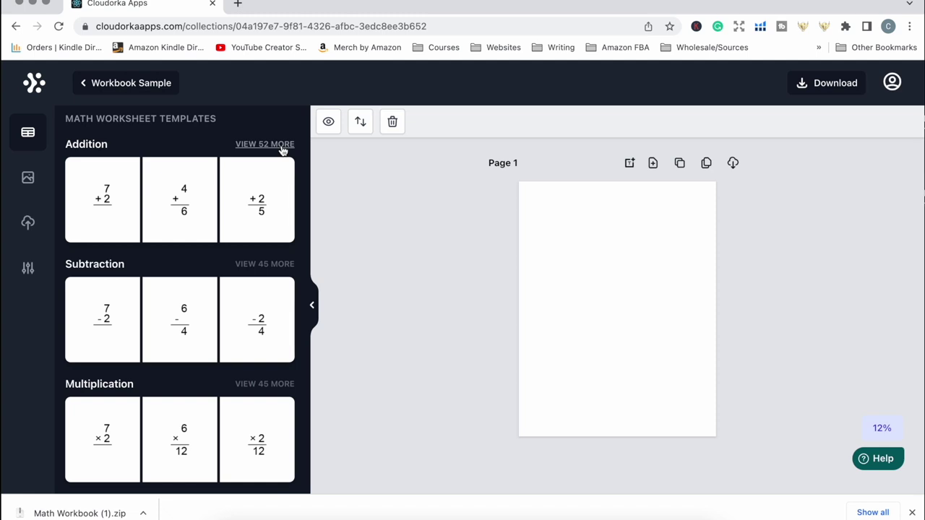
left_click(282, 145)
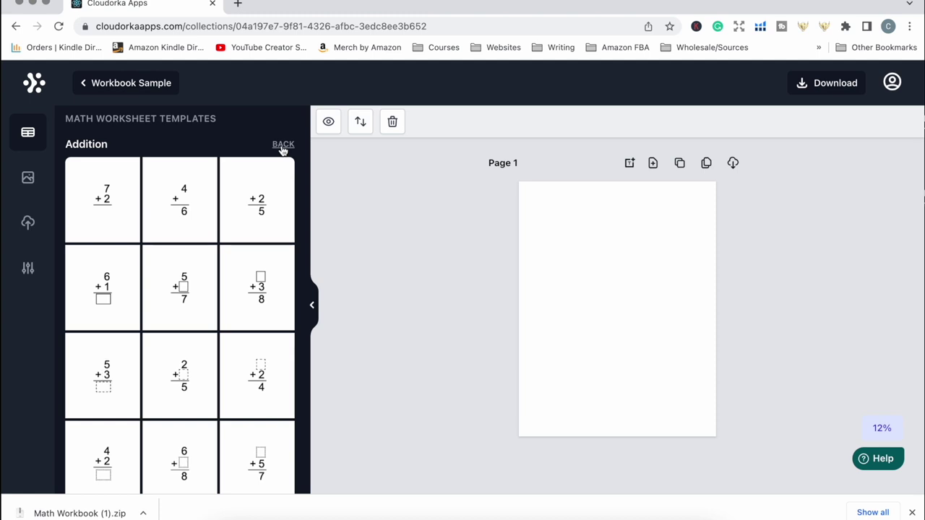
left_click(108, 209)
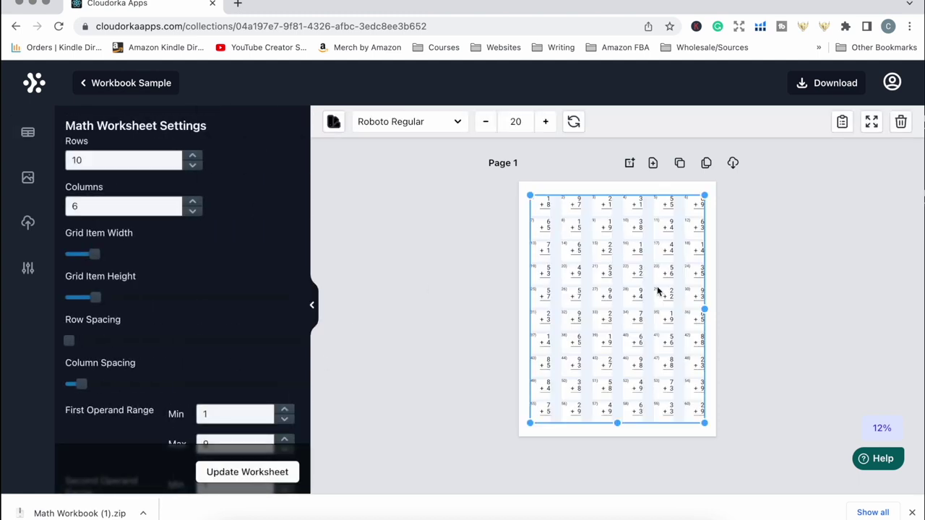
Add page 2 with the boxed missing-first-addend addition worksheet and page 3 with the dotted-box missing-second-addend worksheet.
left_click(653, 163)
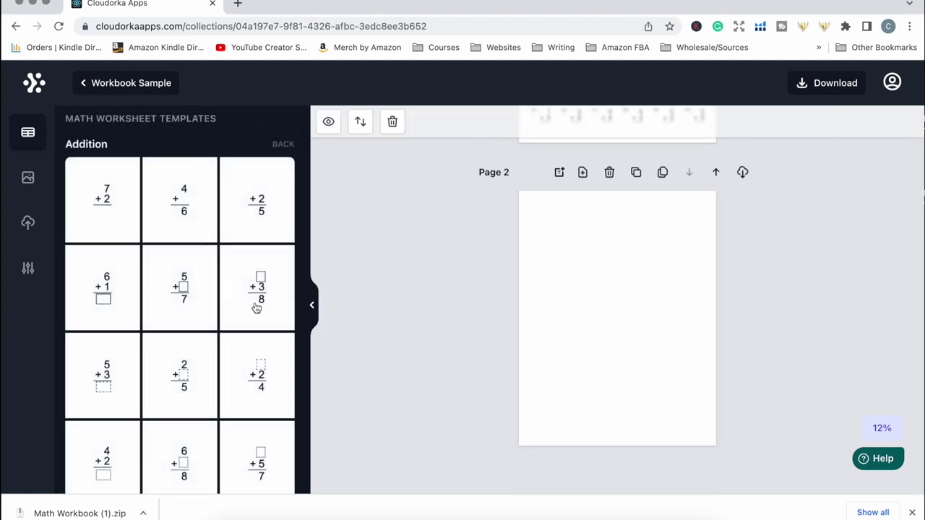
left_click(256, 307)
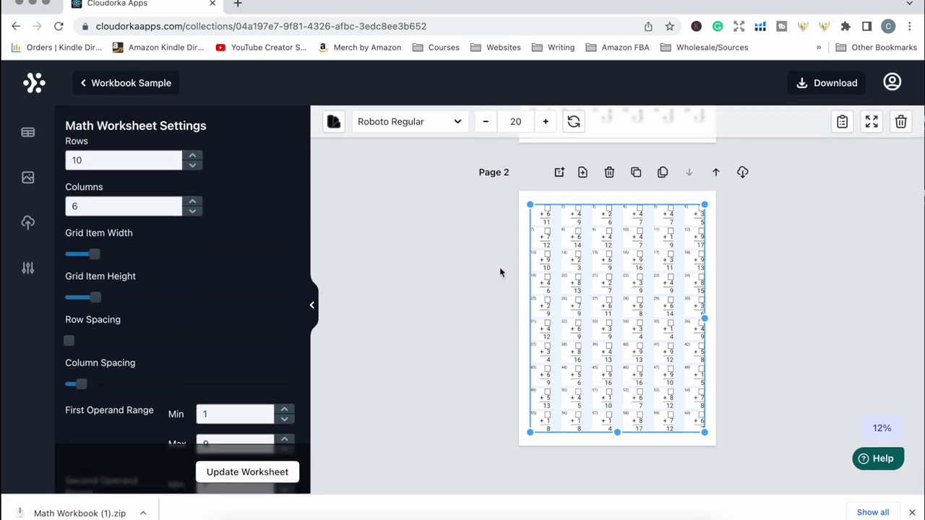
left_click(583, 172)
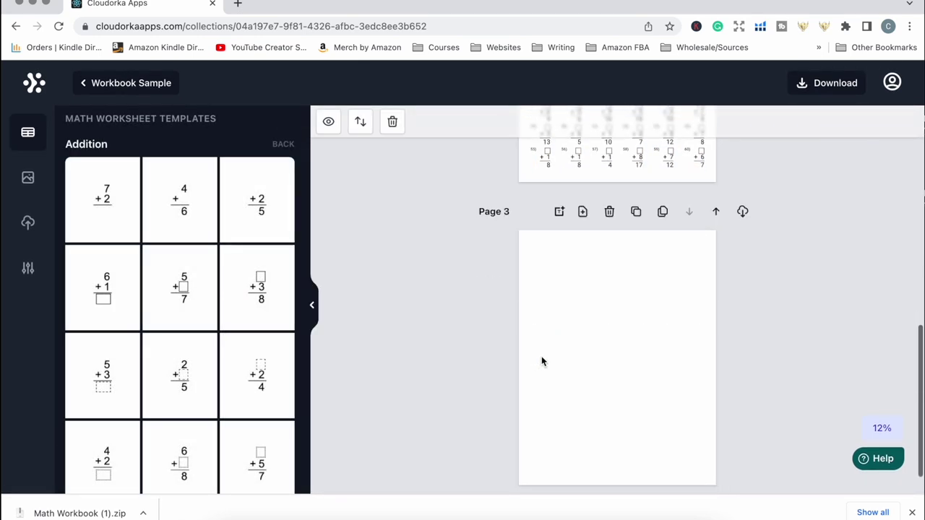
left_click(190, 391)
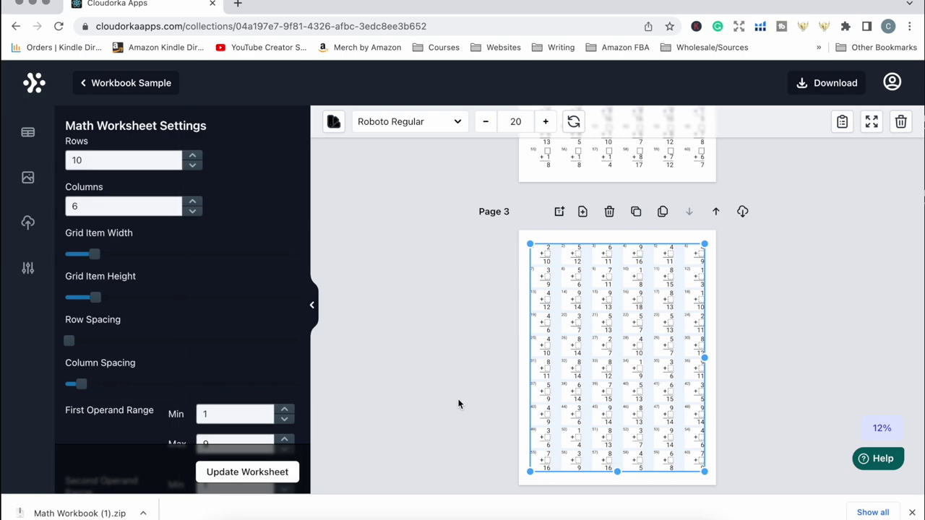
Add page 4 and fill it with a framed vertical addition worksheet, using the 8 + 7 template.
left_click(583, 211)
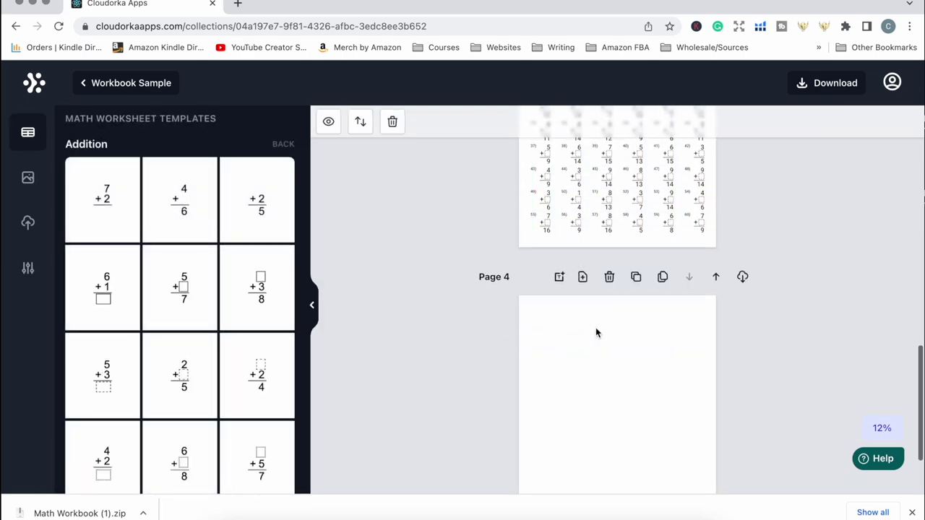
scroll(229, 420, "down", 5)
left_click(121, 366)
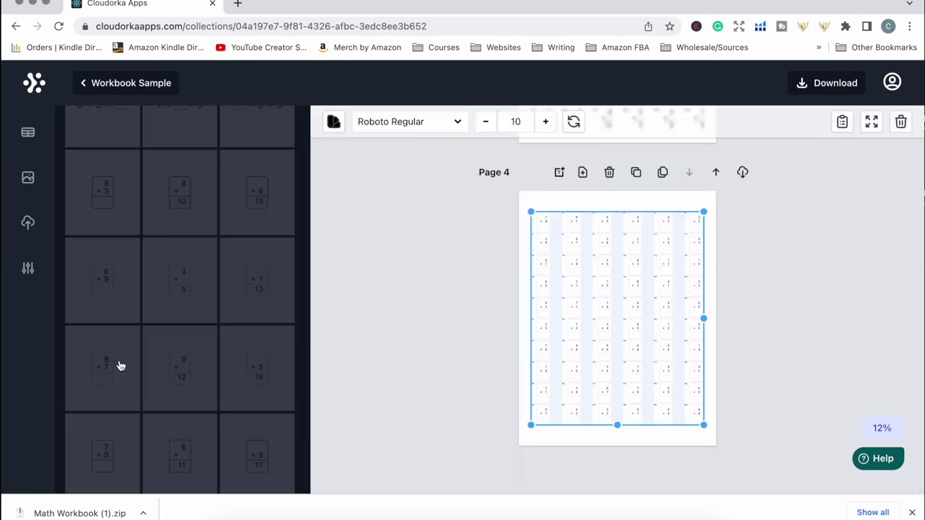
left_click(636, 442)
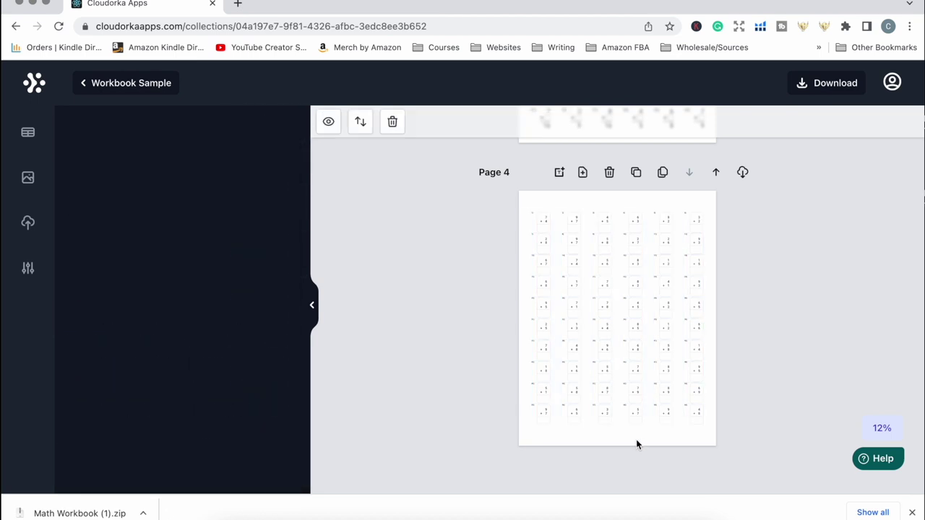
Review the four addition pages and add a fifth page holding a two-column fraction addition worksheet.
scroll(586, 291, "up", 8)
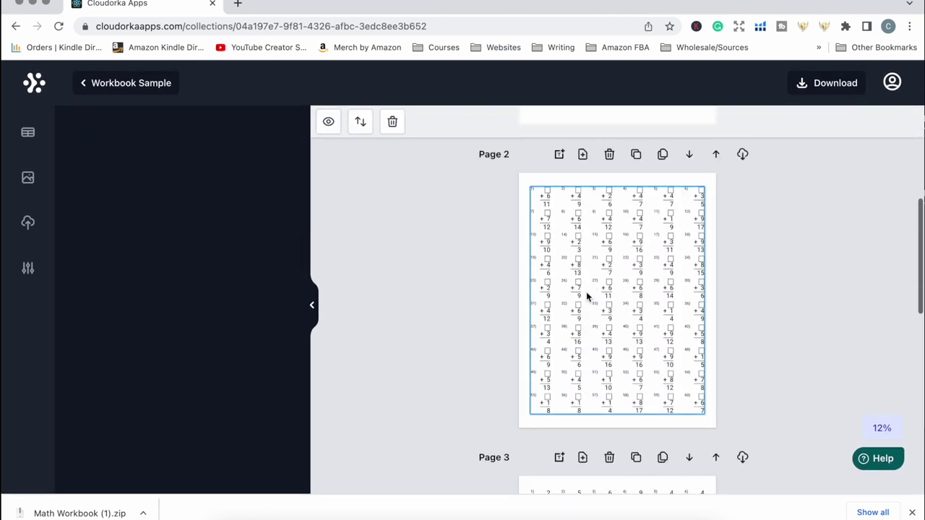
scroll(586, 291, "up", 3)
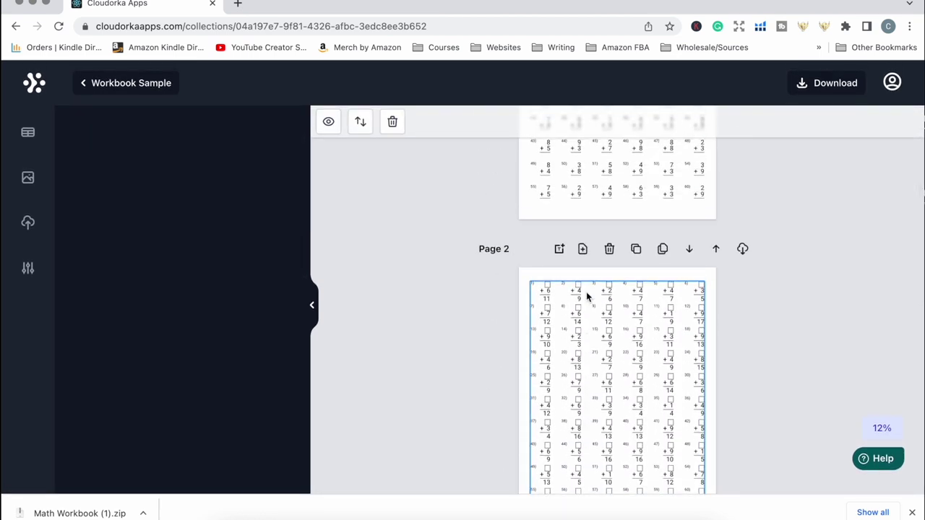
scroll(586, 291, "down", 3)
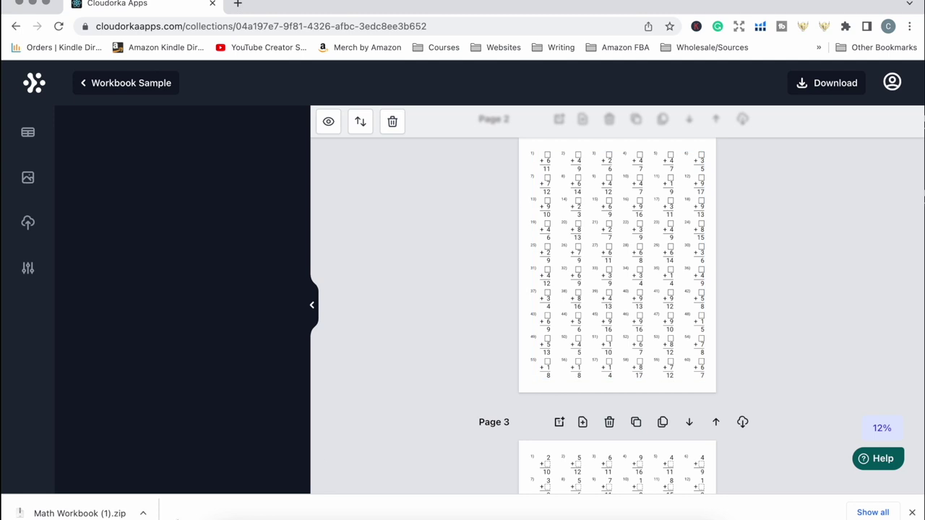
scroll(434, 390, "down", 5)
scroll(435, 390, "down", 5)
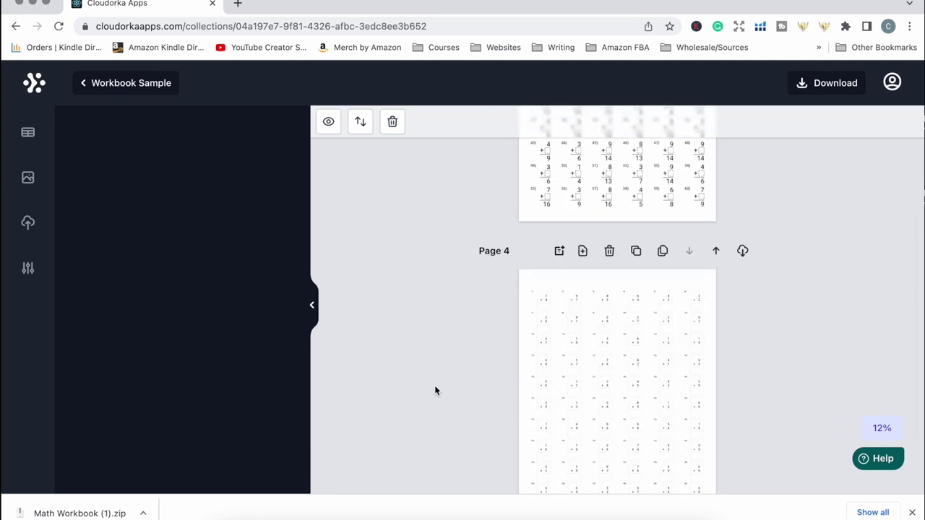
scroll(574, 390, "down", 2)
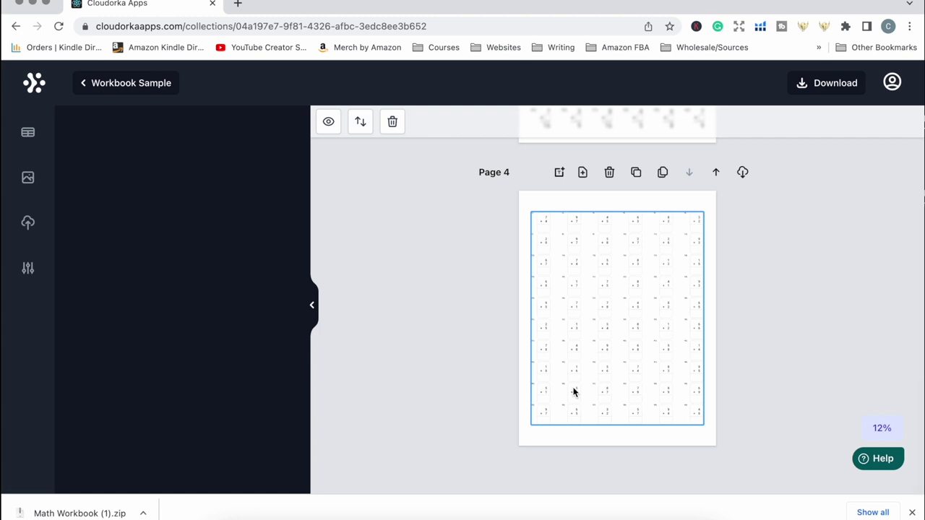
left_click(620, 346)
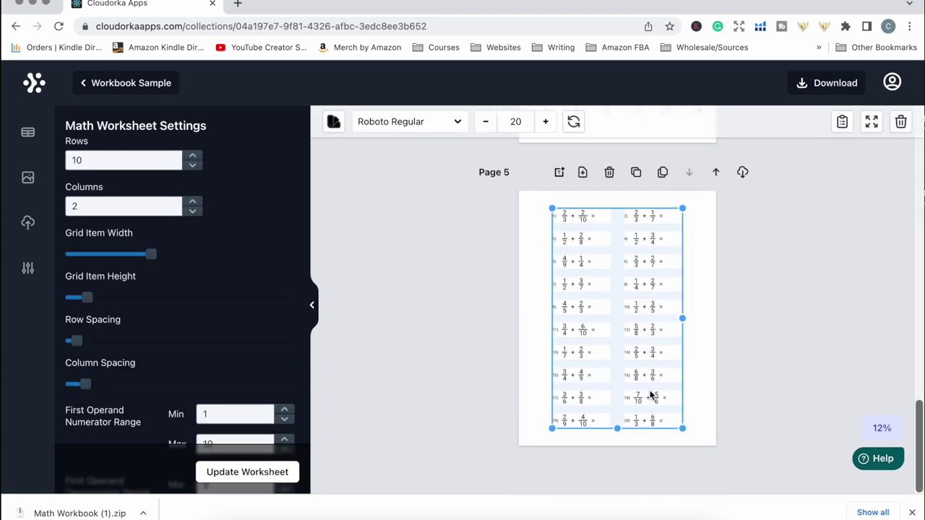
left_click(370, 333)
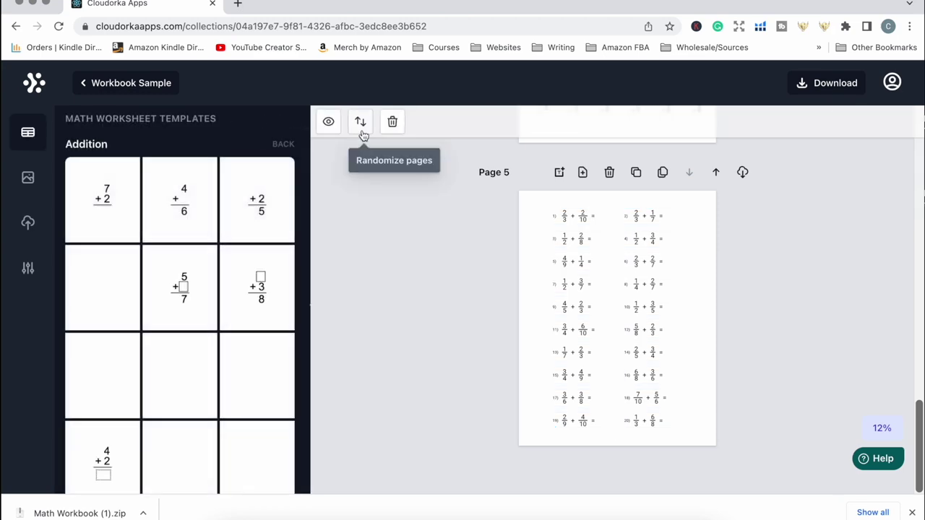
View the solutions for the Workbook Sample collection, return to the editor and start the workbook download.
left_click(329, 122)
left_click(525, 333)
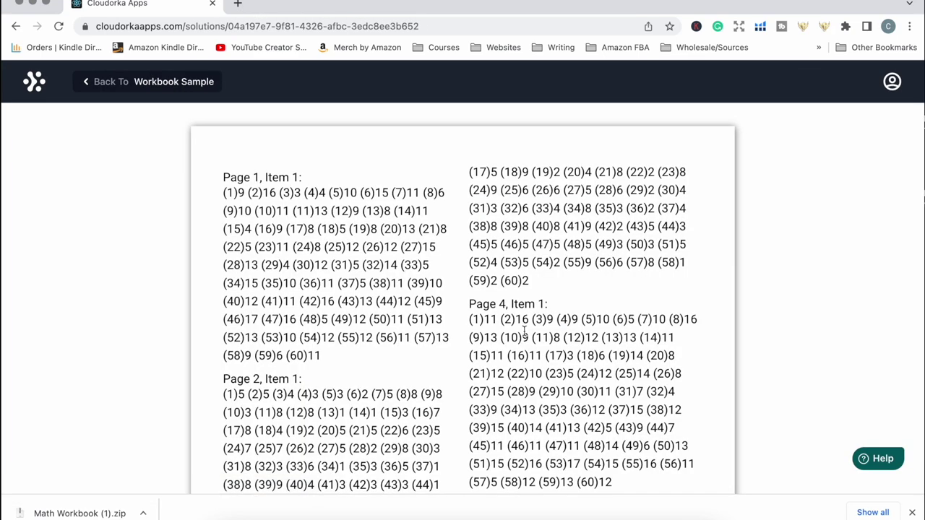
left_click(144, 83)
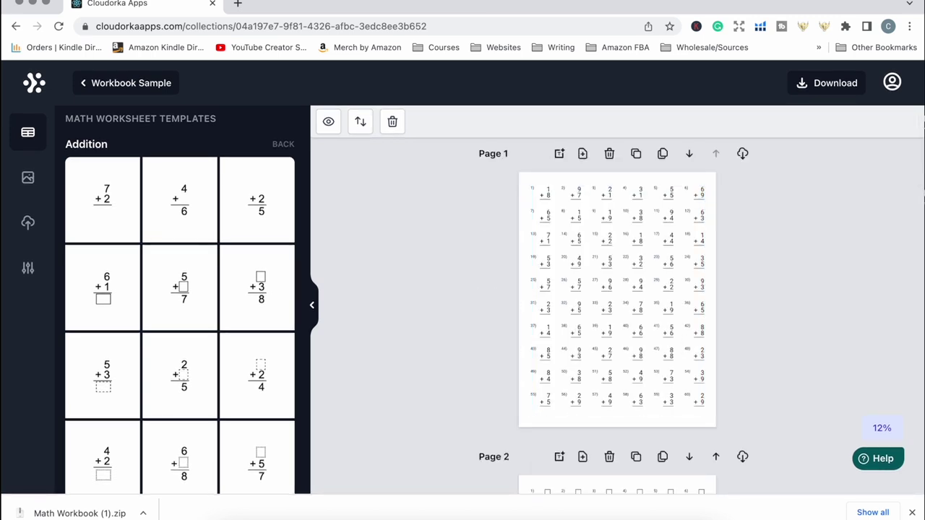
left_click(825, 93)
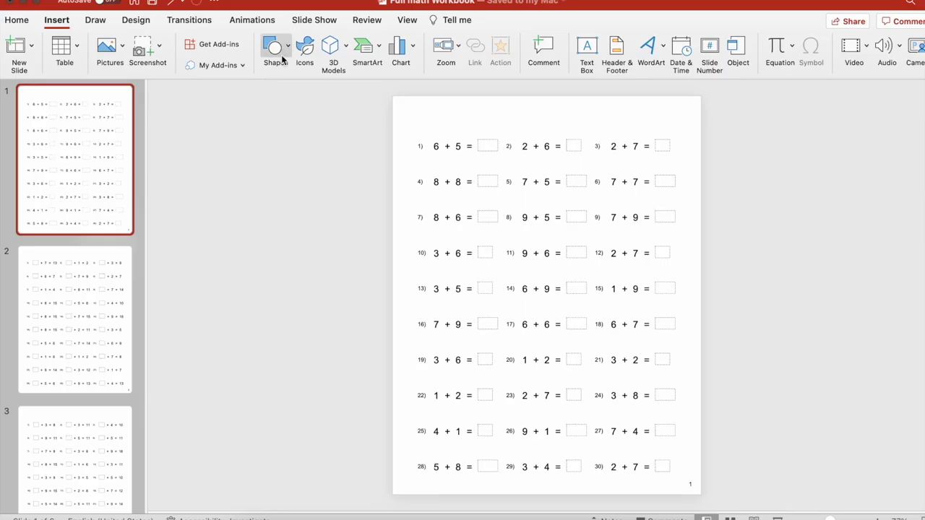
In PowerPoint, draw a rounded rectangle header bar about 18.84 cm wide and 1.46 cm high above the problems on slide 1.
left_click(274, 44)
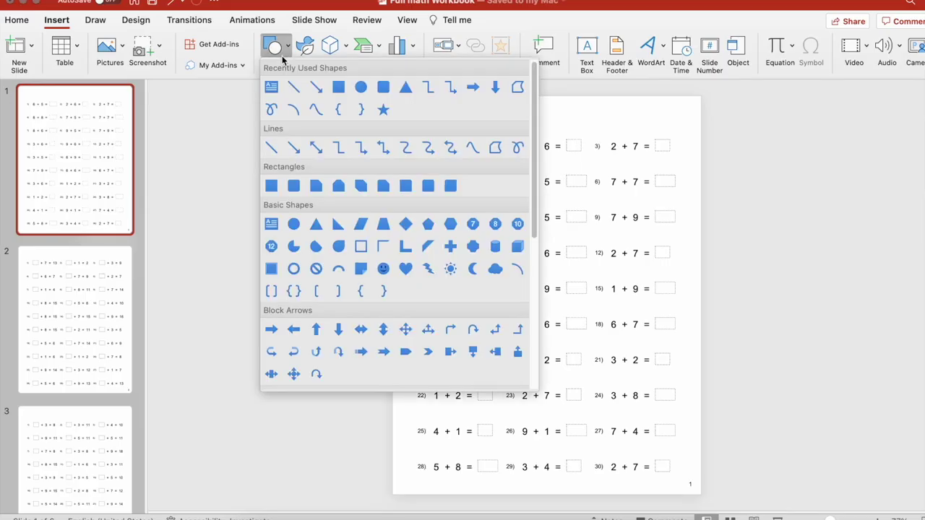
left_click(381, 90)
left_click_drag(414, 110, 673, 131)
left_click_drag(546, 112, 547, 108)
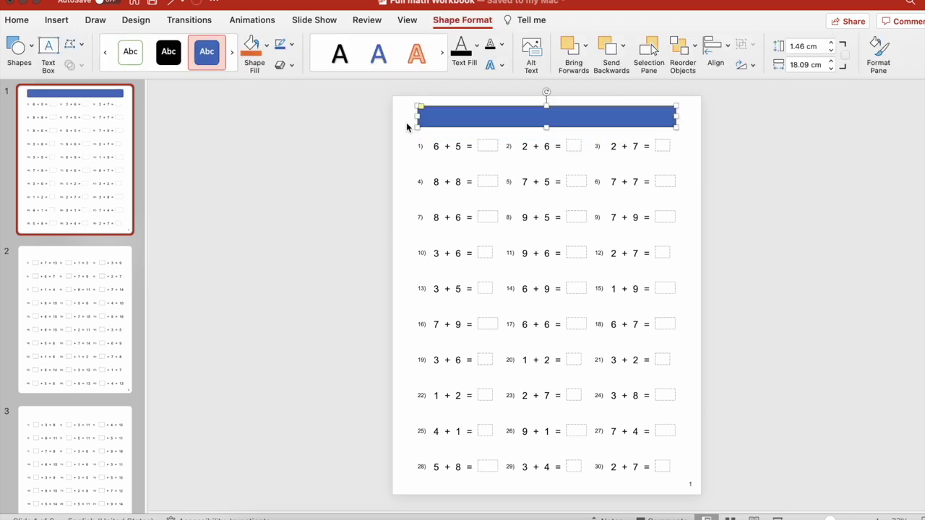
left_click_drag(417, 117, 411, 116)
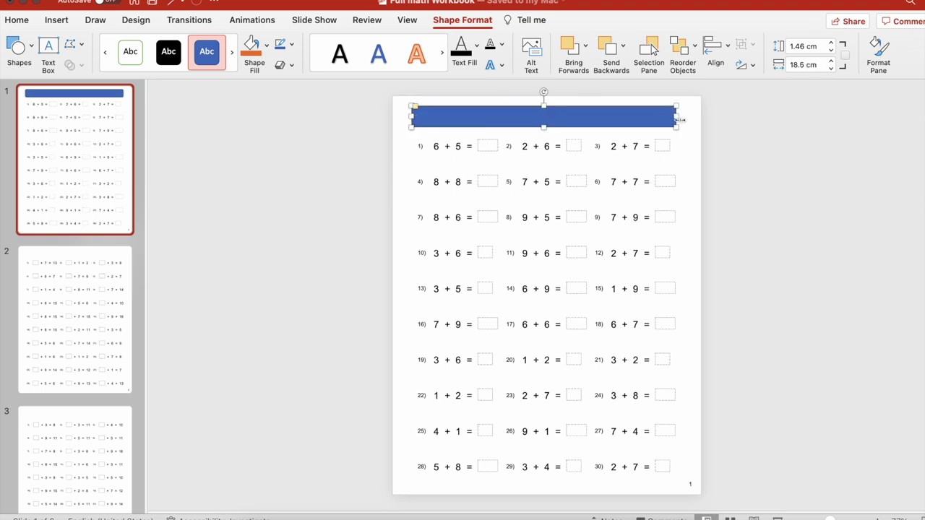
left_click_drag(676, 116, 681, 117)
Fill the header bar on slide 1 with dark grey.
left_click(266, 45)
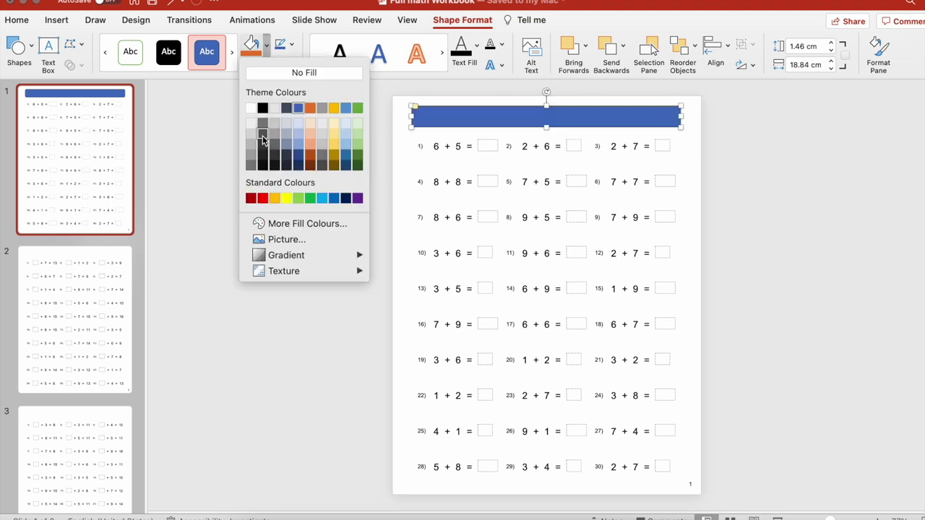
left_click(262, 143)
left_click(291, 45)
Insert a text box reading "Addition" over the left part of the header bar.
left_click(16, 20)
left_click(712, 51)
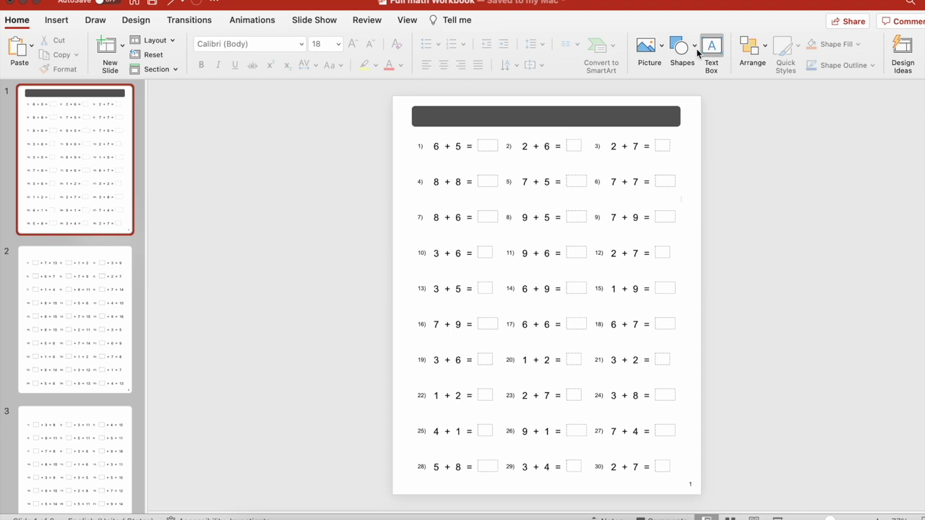
mouse_move(424, 112)
left_mouse_down()
mouse_move(506, 126)
mouse_move(506, 135)
left_mouse_up()
type("Addition")
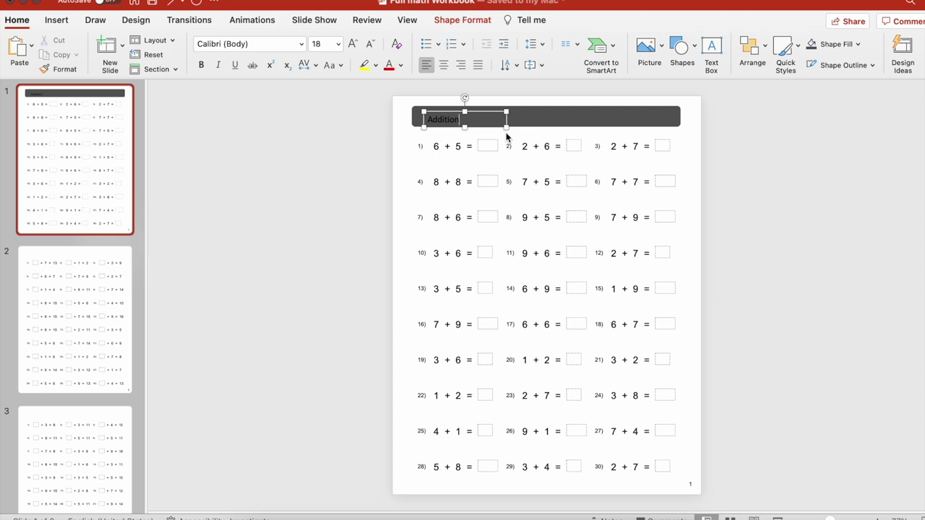
Make the "Addition" title white and bold, and shift it slightly up and left inside the header bar on slide 1.
key("super+a")
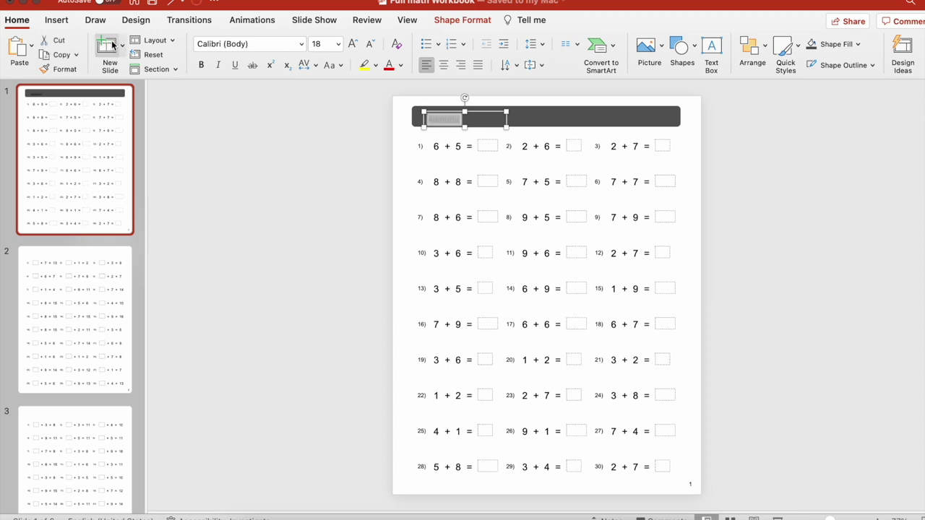
left_click(401, 65)
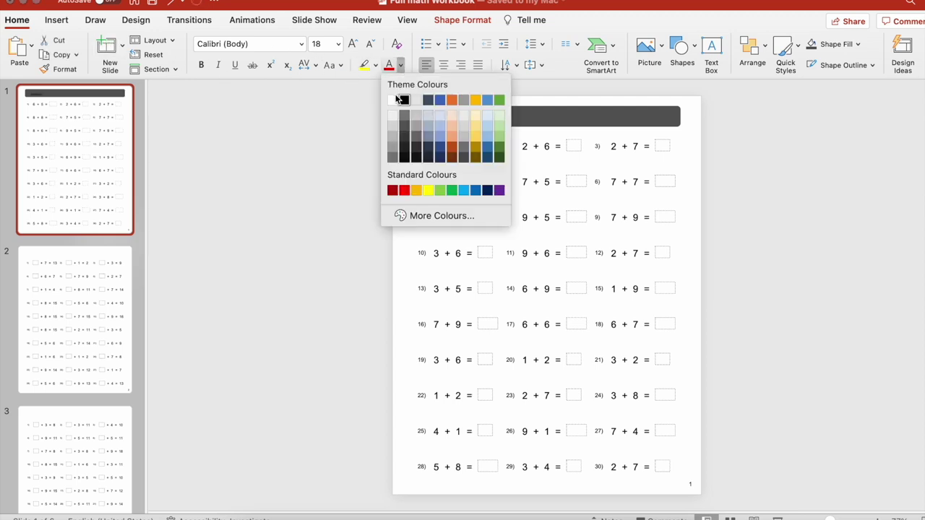
left_click(391, 99)
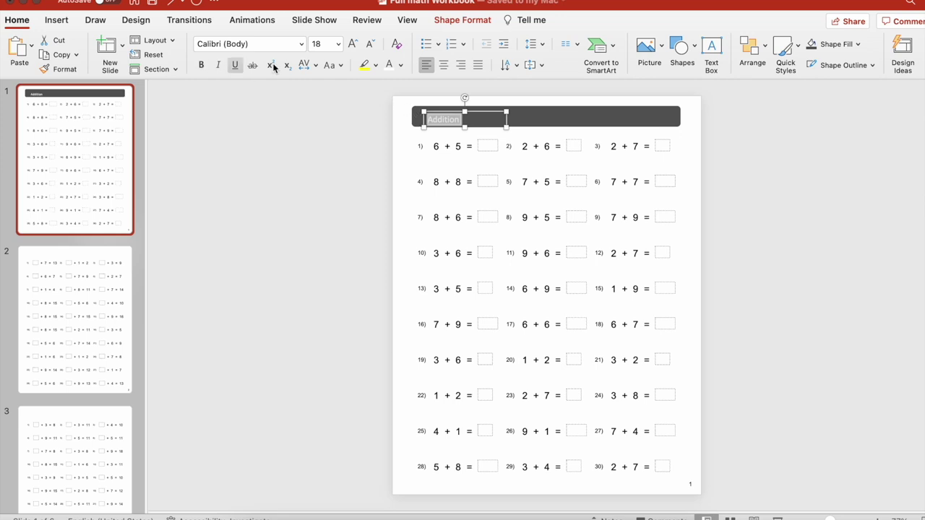
left_click(201, 65)
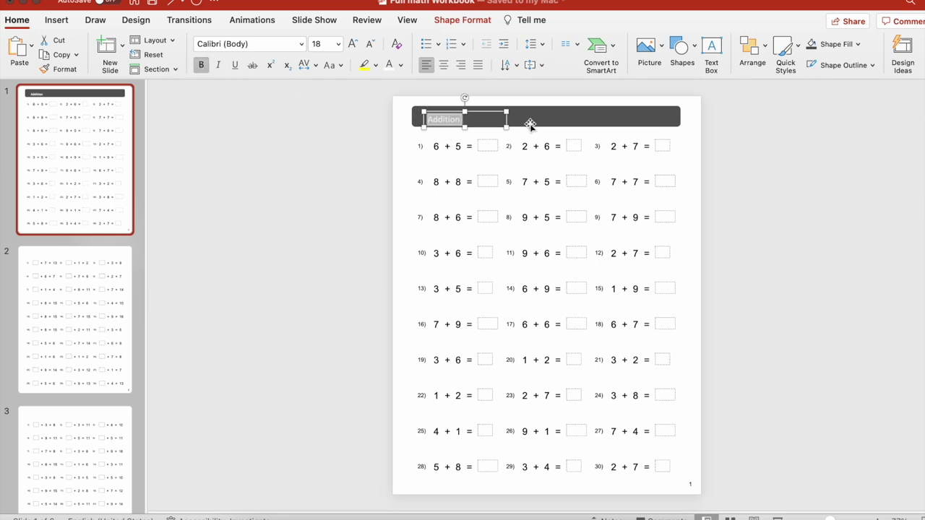
left_click(503, 120)
left_click_drag(503, 120, 493, 114)
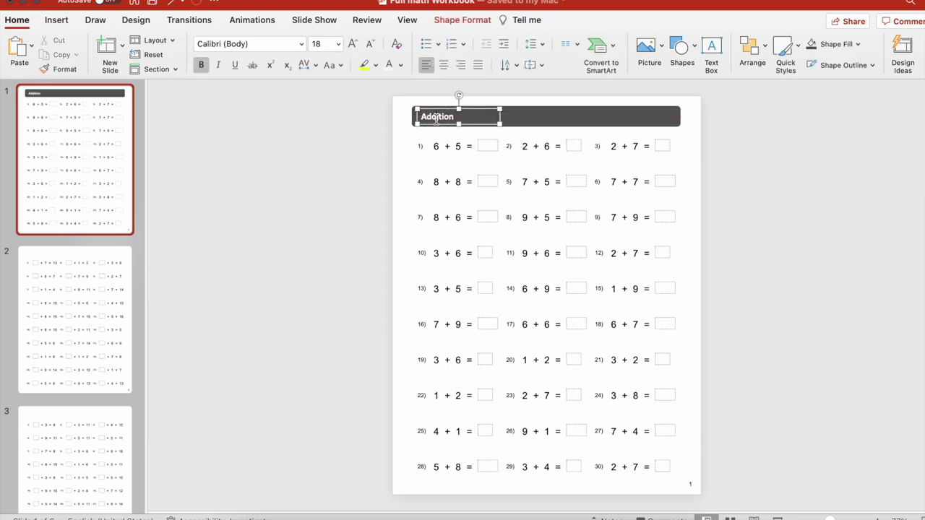
Change the font of the "Addition" title on slide 1 to Arial Black.
left_click(444, 116)
key("super+a")
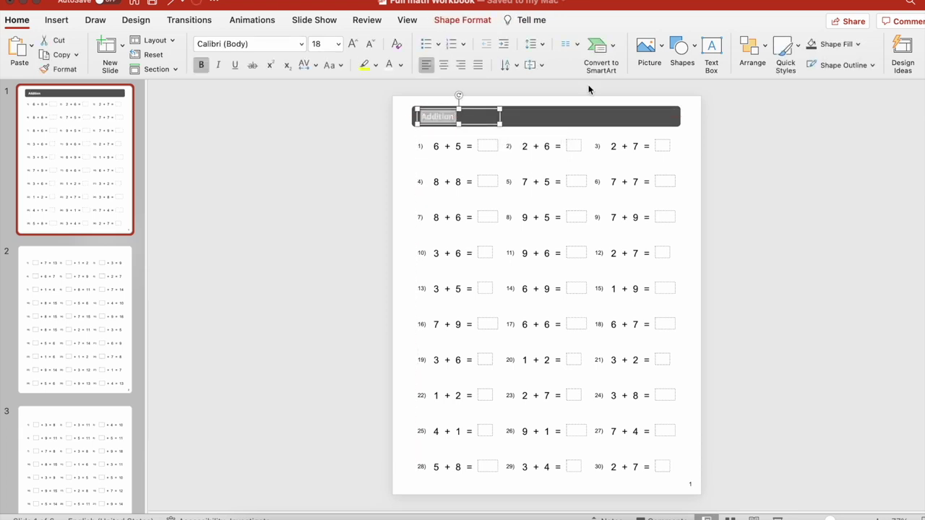
left_click(302, 45)
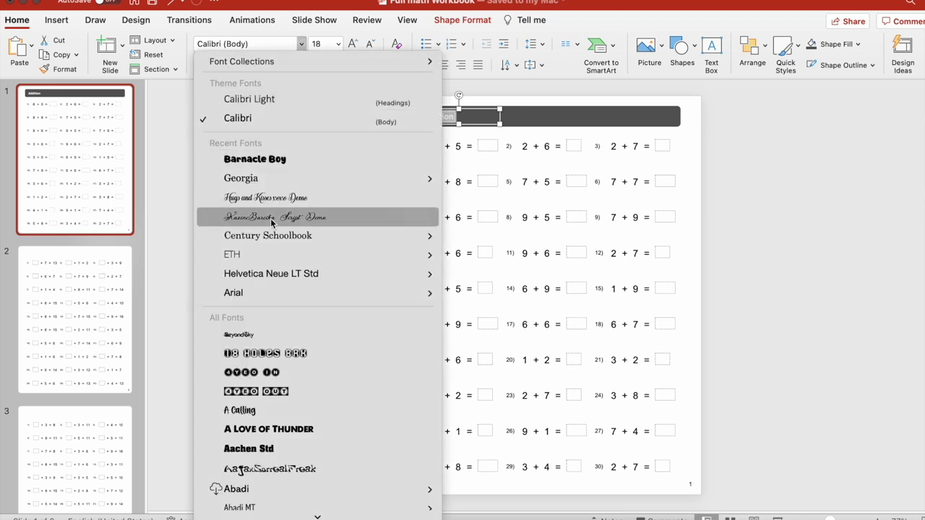
scroll(272, 222, "down", 3)
mouse_move(261, 196)
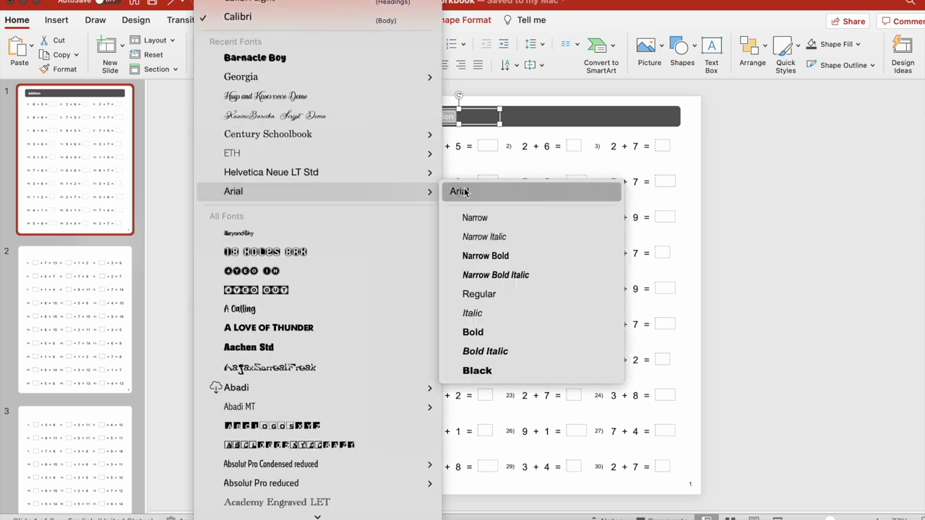
left_click(506, 370)
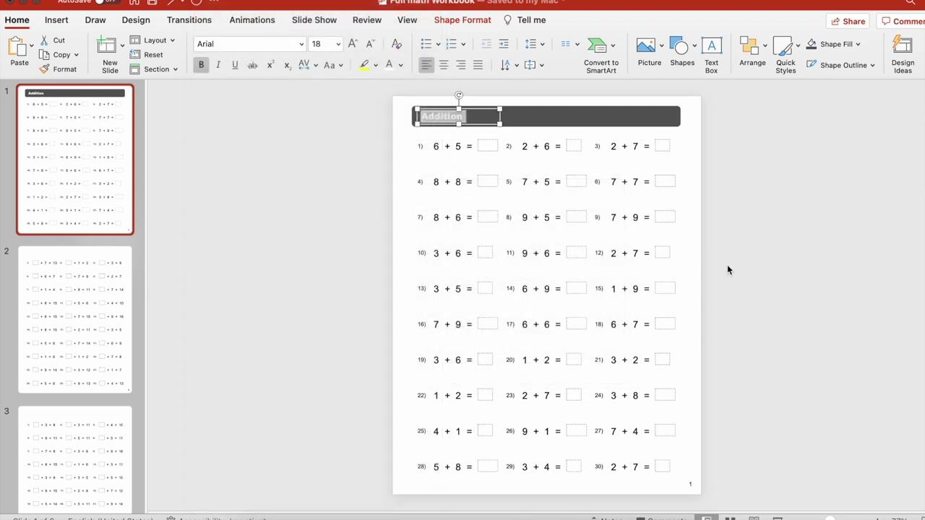
Copy the header bar together with its "Addition" title from slide 1 onto slides 2 and 3.
left_click(529, 121)
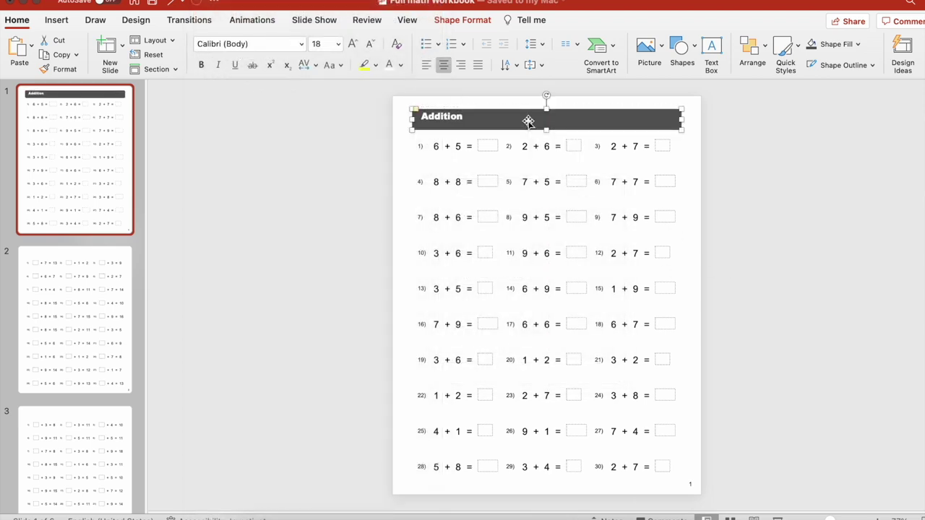
left_click(172, 3)
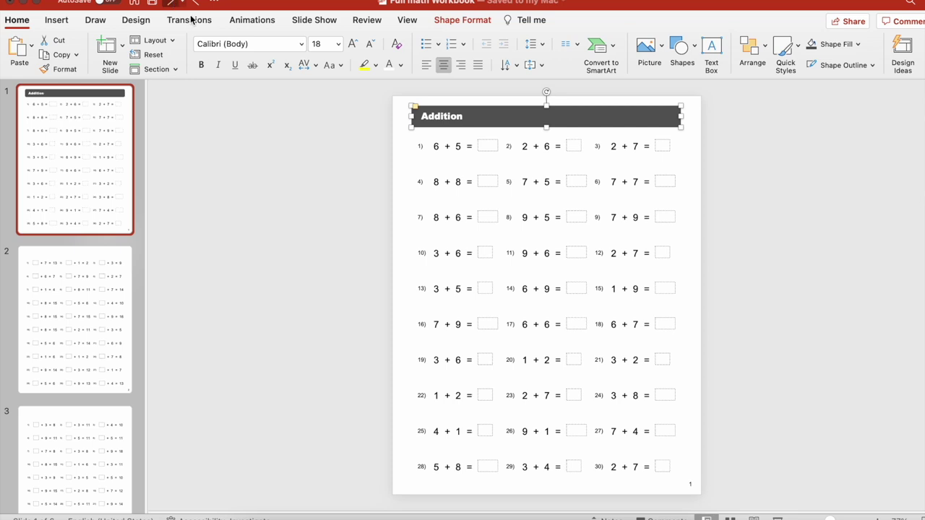
left_click(456, 122)
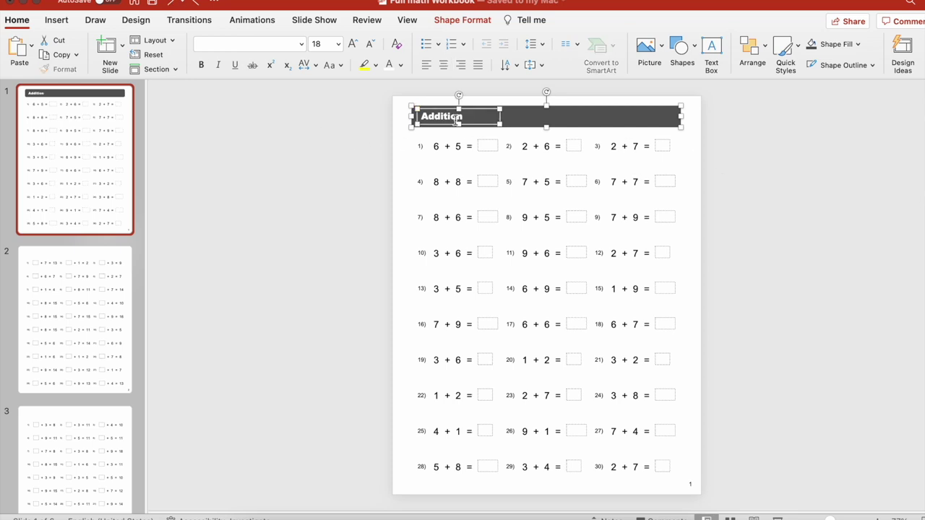
left_click(64, 328)
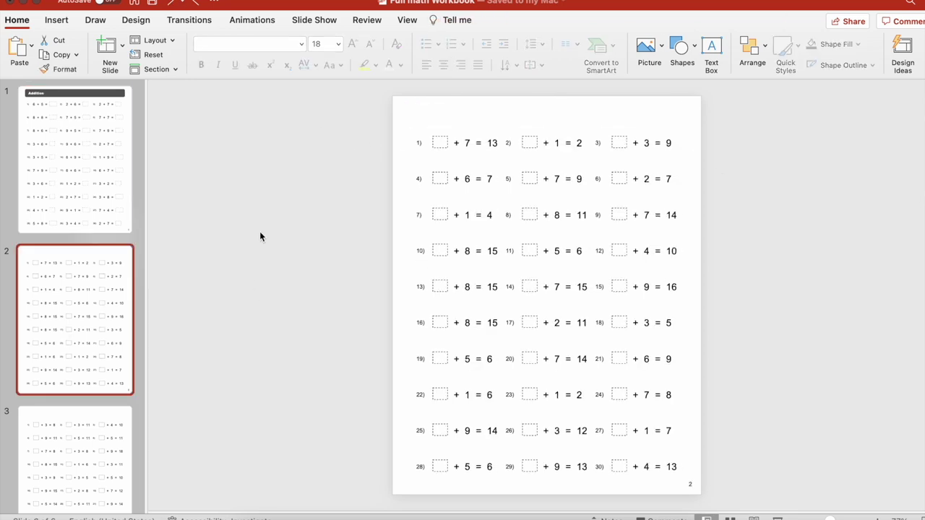
key("super+v")
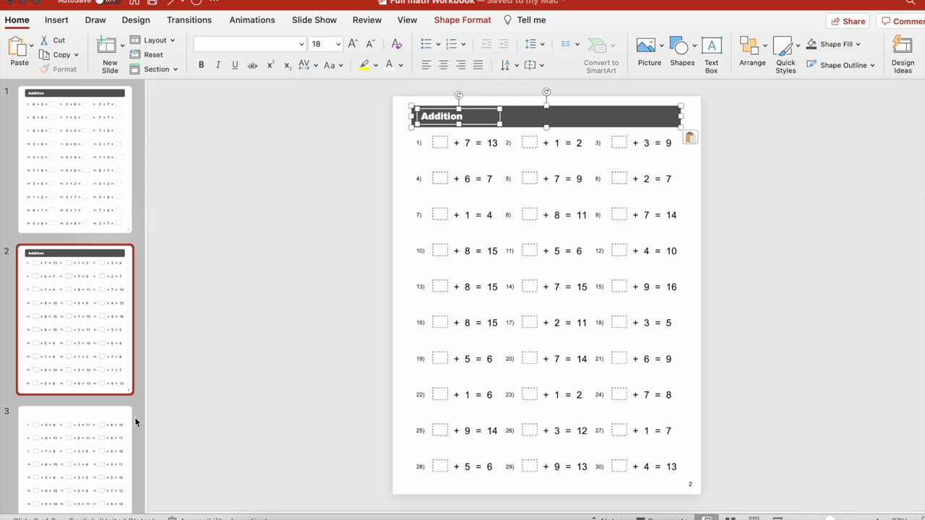
scroll(130, 426, "down", 4)
left_click(97, 362)
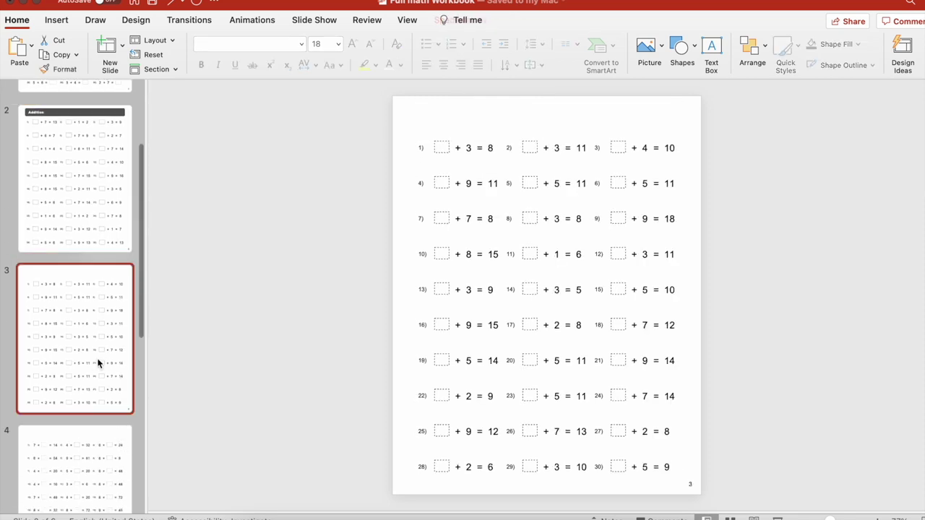
key("super+v")
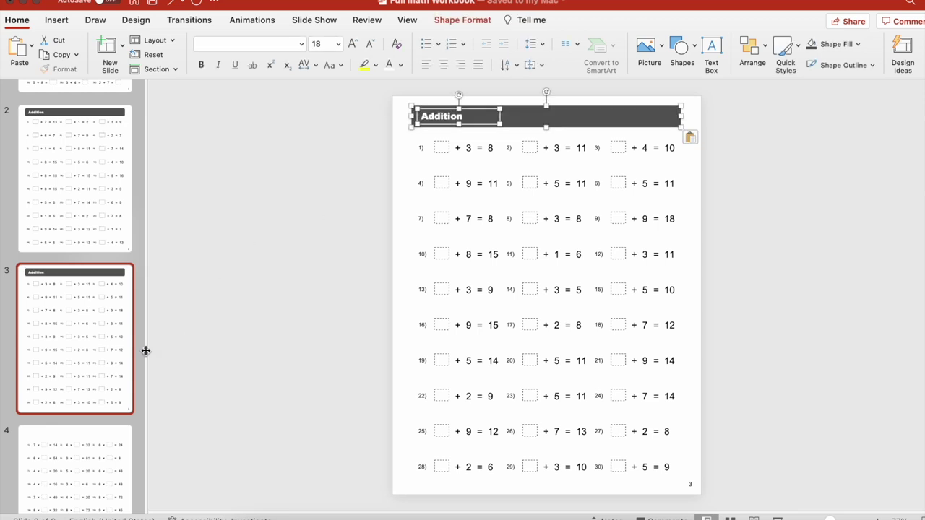
Paste the copied header onto slide 4 and change its title to "Multiplication".
left_click(80, 451)
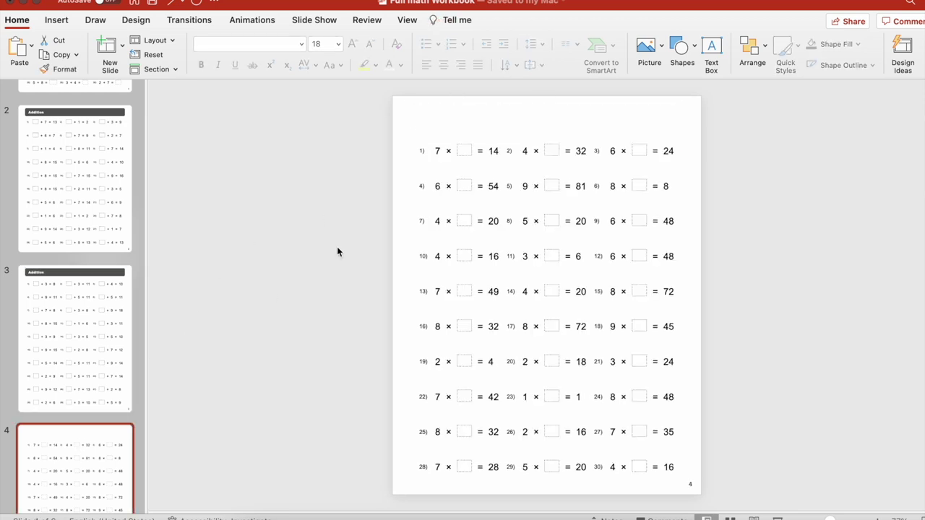
key("super+v")
left_click(403, 148)
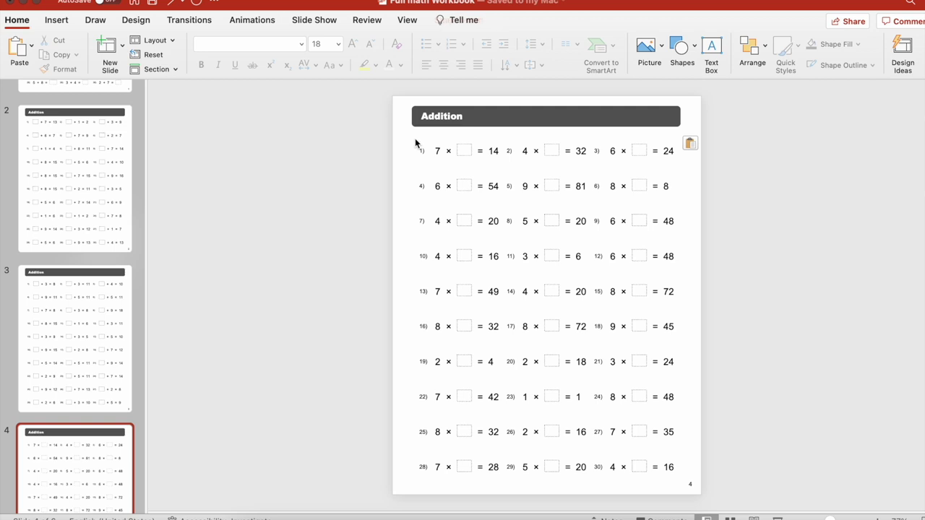
left_click(459, 116)
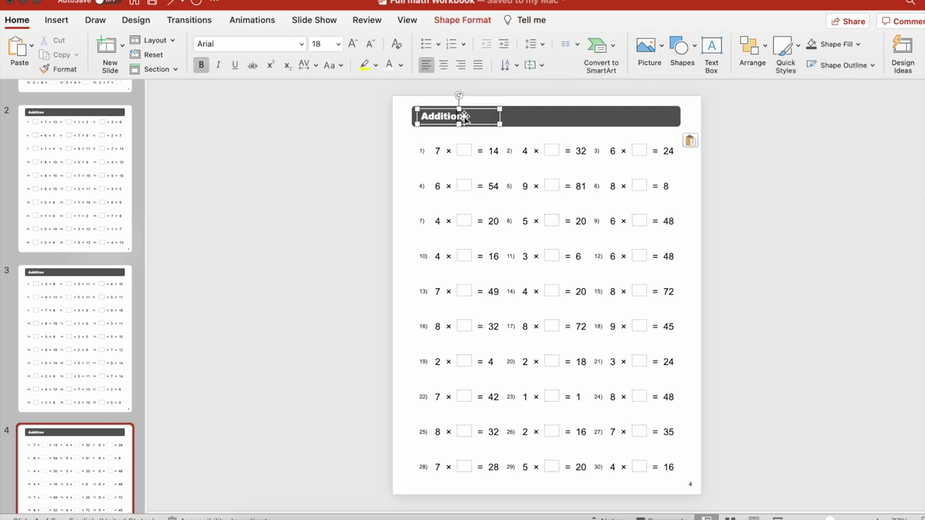
key("BackSpace")
key("BackSpace")
key("BackSpace")
key("BackSpace")
key("BackSpace")
key("BackSpace")
type("Multiplication")
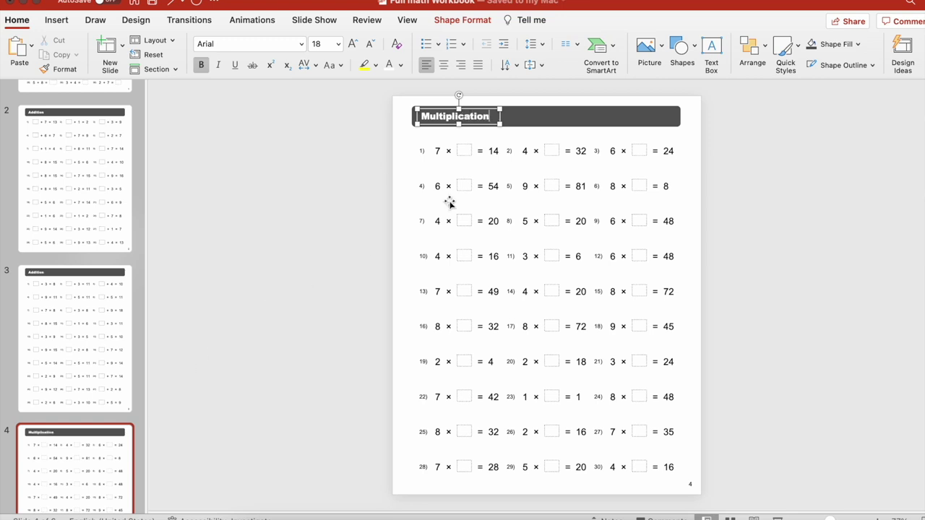
Copy the header bar with its "Multiplication" title from slide 4 onto slide 5.
left_click(539, 116, "shift")
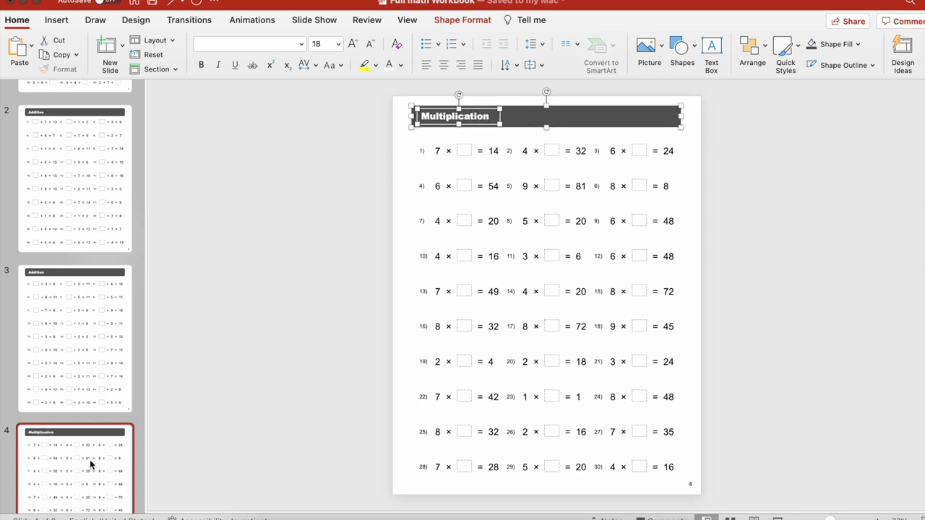
scroll(90, 441, "down", 5)
left_click(90, 409)
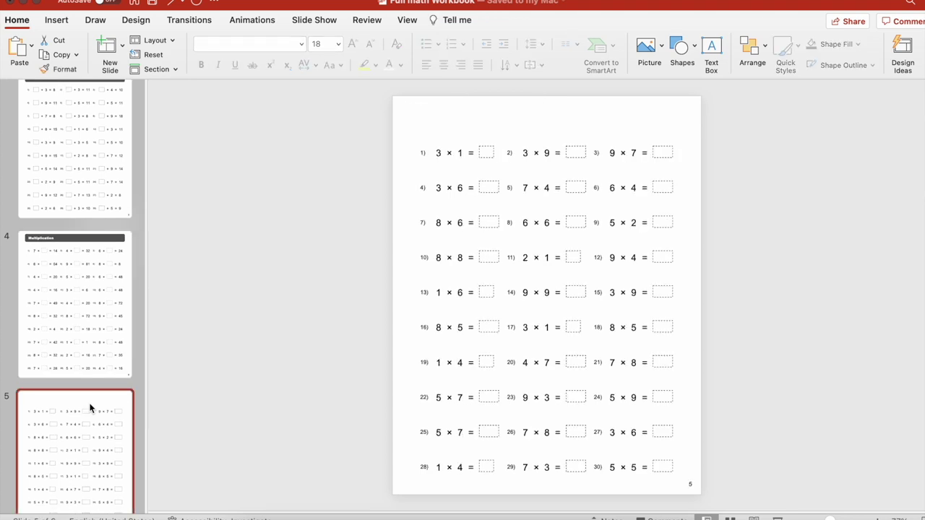
key("super+v")
Page back from slide 5 towards slide 1 to review the titled header bars on the worksheet pages.
scroll(90, 439, "down", 4)
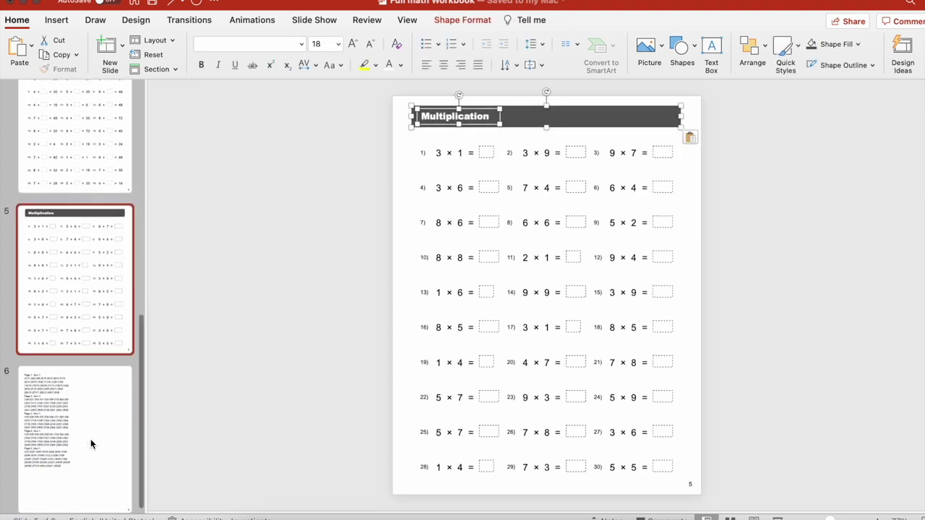
scroll(90, 439, "up", 10)
left_click(401, 296)
key("Page_Up")
key("Page_Up")
key("Page_Up")
key("Page_Up")
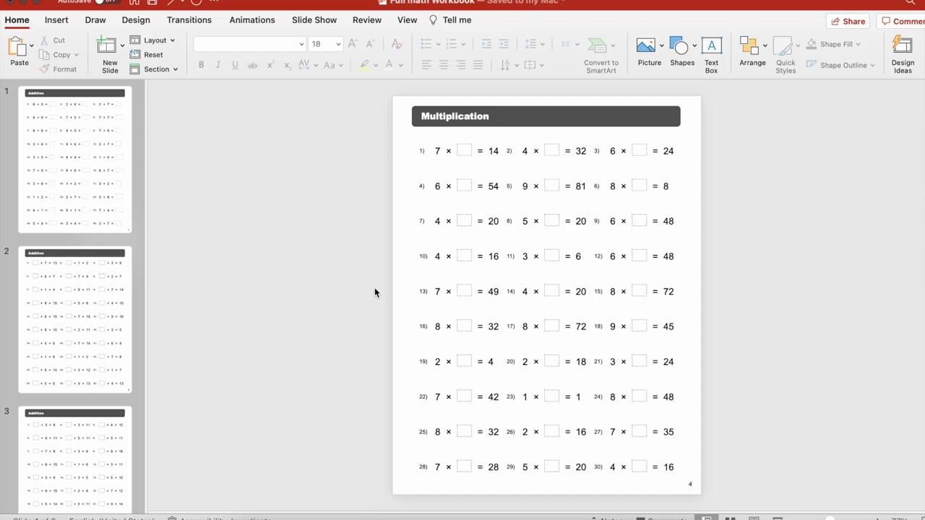